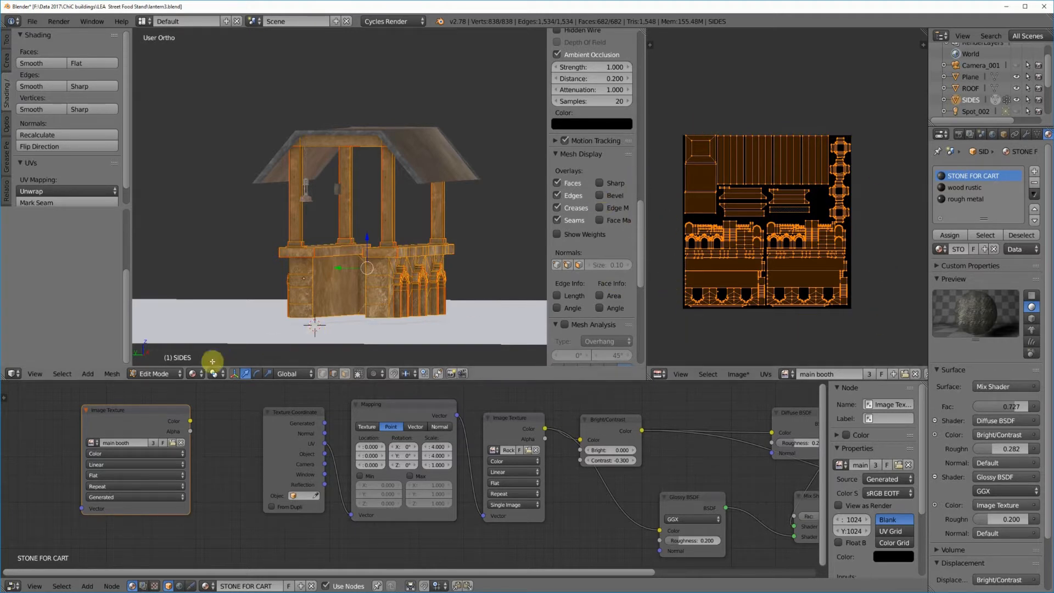
Compare the UV layouts of the stand's sides and roof by switching each object between Object Mode and Edit Mode.
left_click(160, 374)
left_click(159, 354)
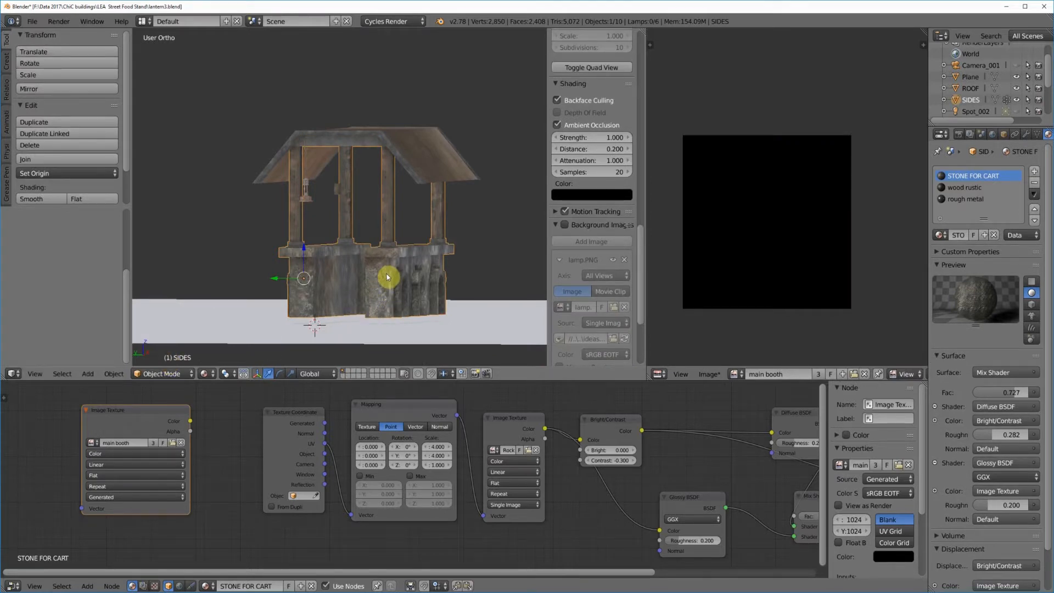
key("Tab")
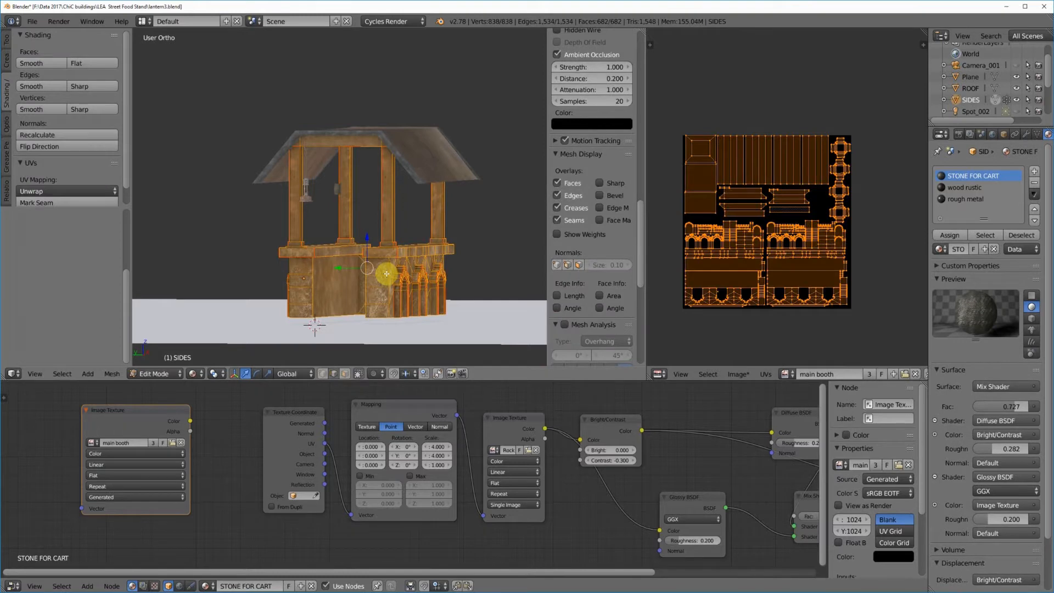
key("Tab")
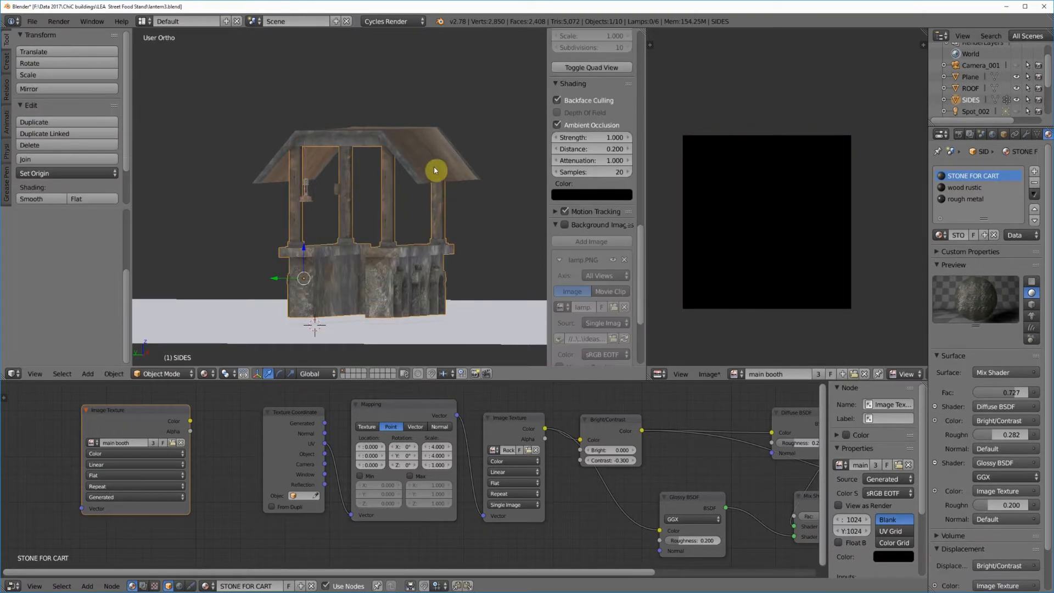
right_click(436, 170)
key("Tab")
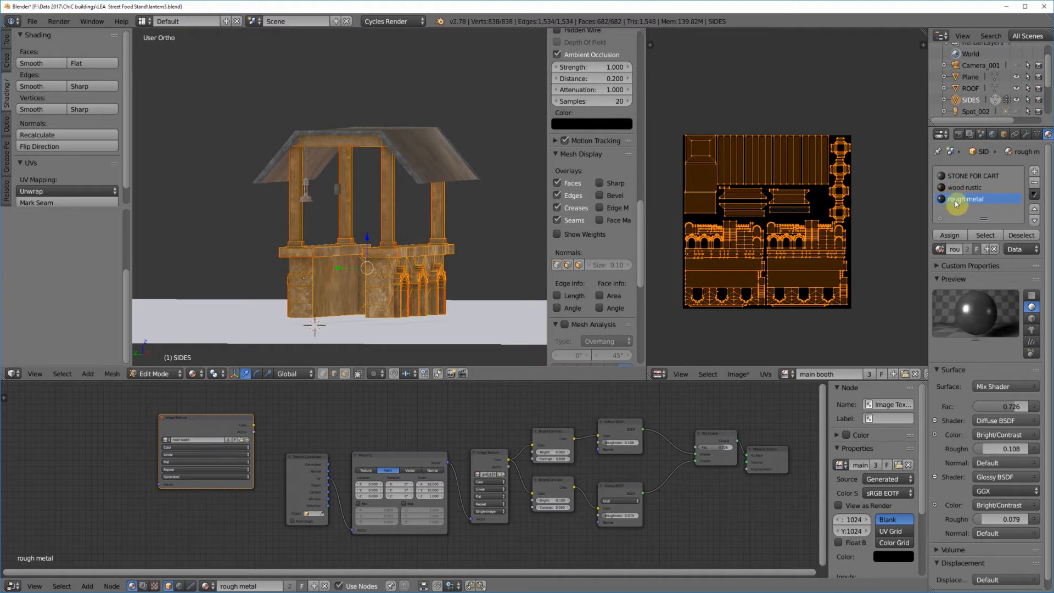
Check the UV map list of the SIDES mesh, then open the ROOF object in Edit Mode.
left_click(1037, 135)
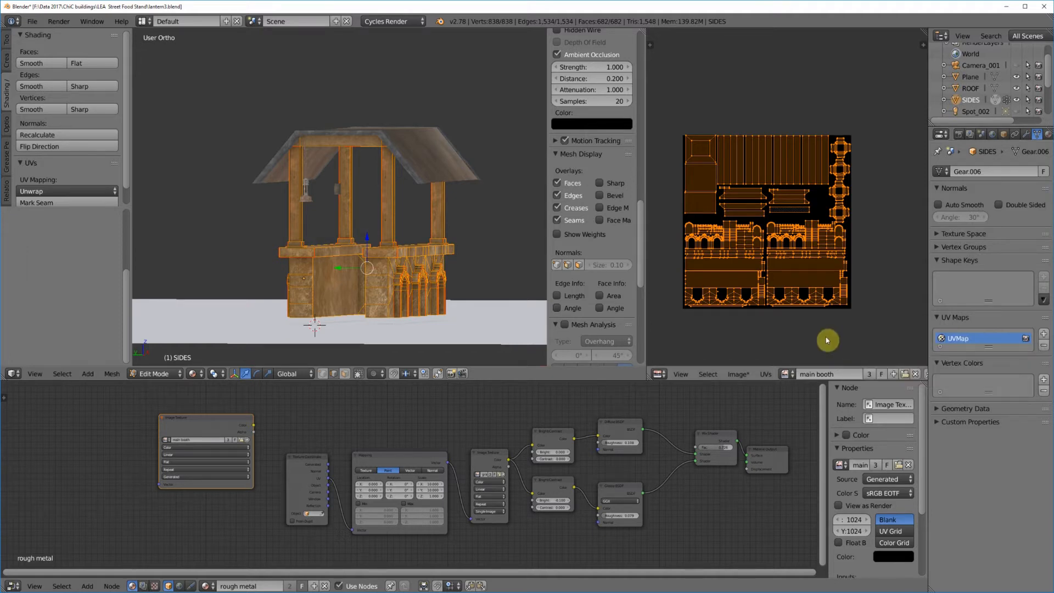
left_click(155, 374)
left_click(160, 360)
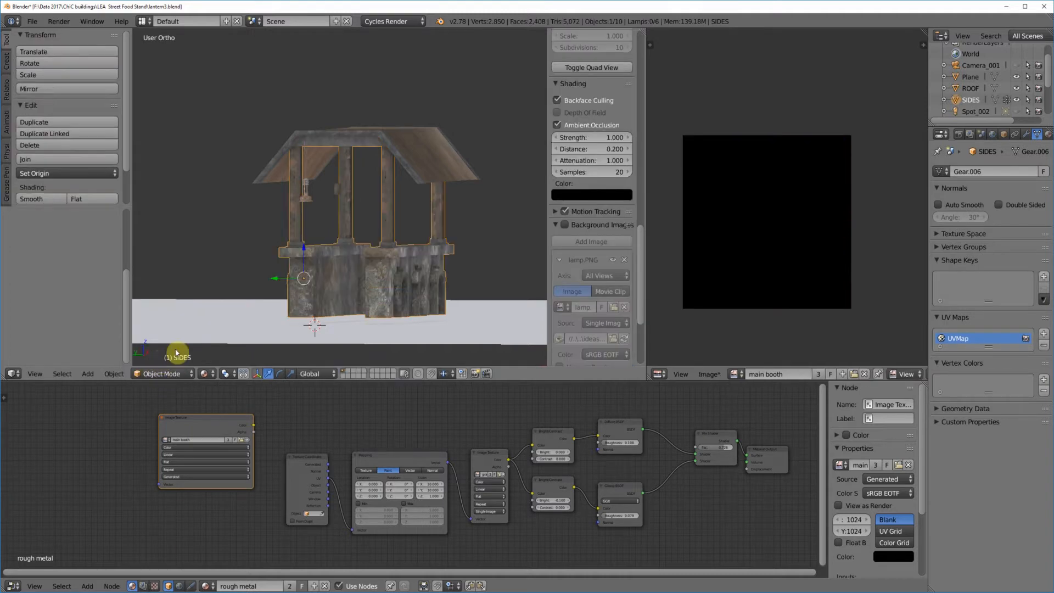
right_click(421, 176)
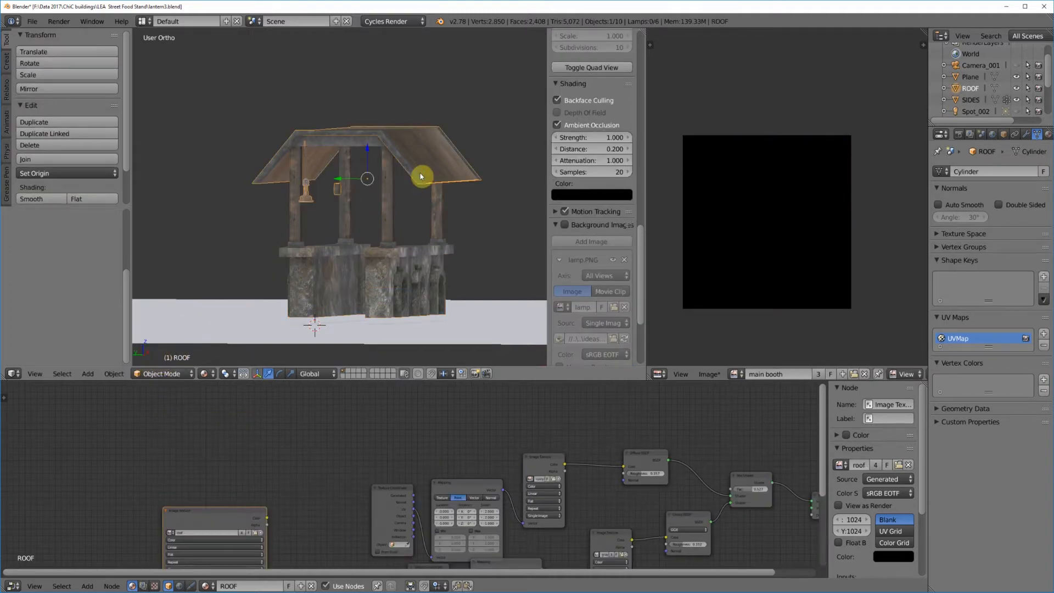
key("Tab")
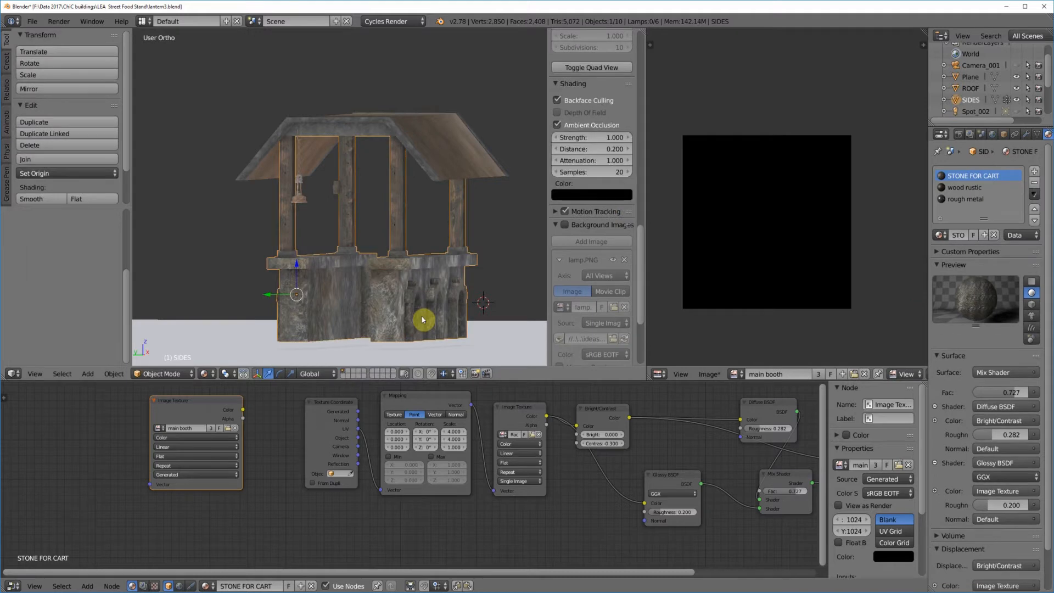
Open the SIDES mesh in Edit Mode and examine the node setups of its wood rustic and rough metal materials.
key("a")
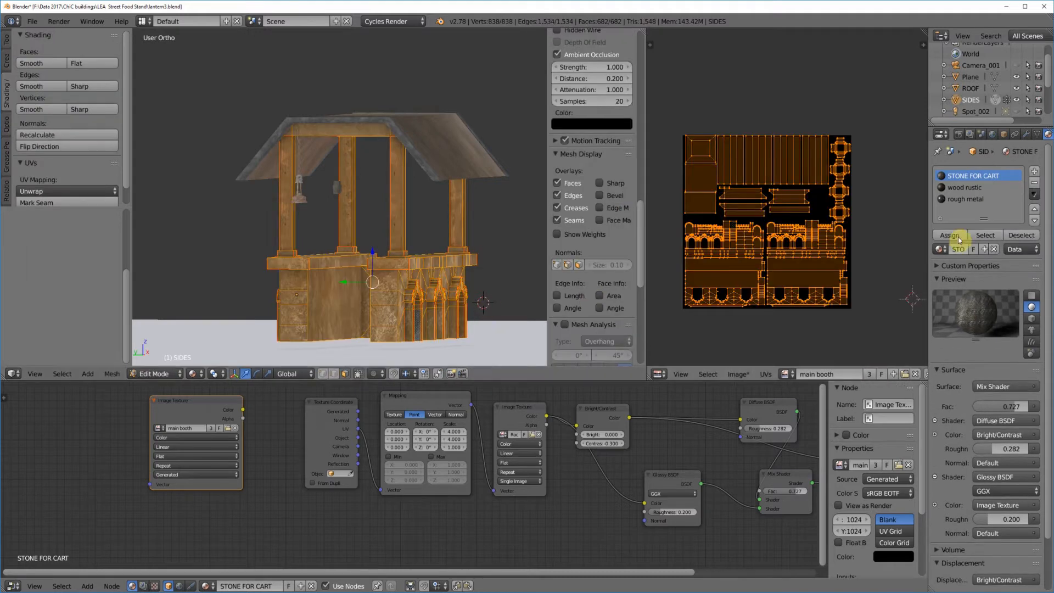
left_click(957, 188)
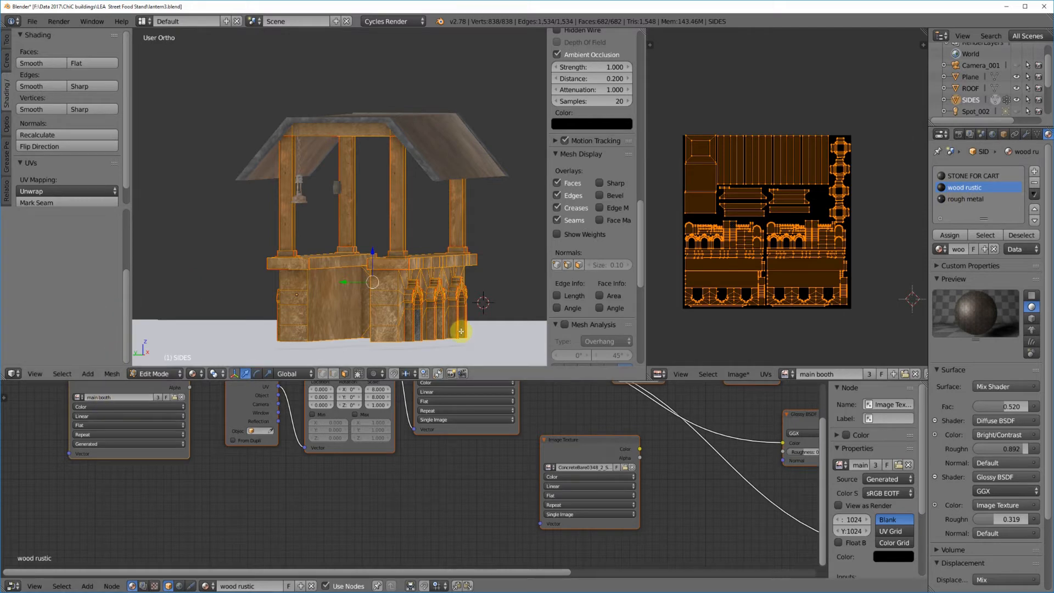
left_click(961, 199)
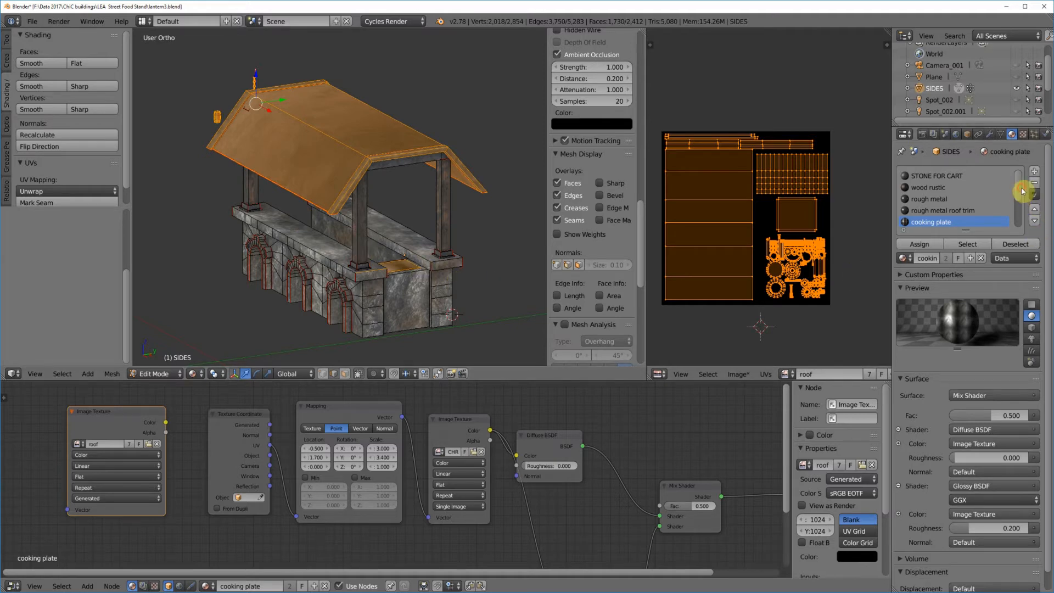
Widen the UV editor and view the list of images available for the joined stand's UV layout.
mouse_move(1023, 191)
left_mouse_down()
mouse_move(1024, 222)
mouse_move(1019, 182)
left_mouse_up()
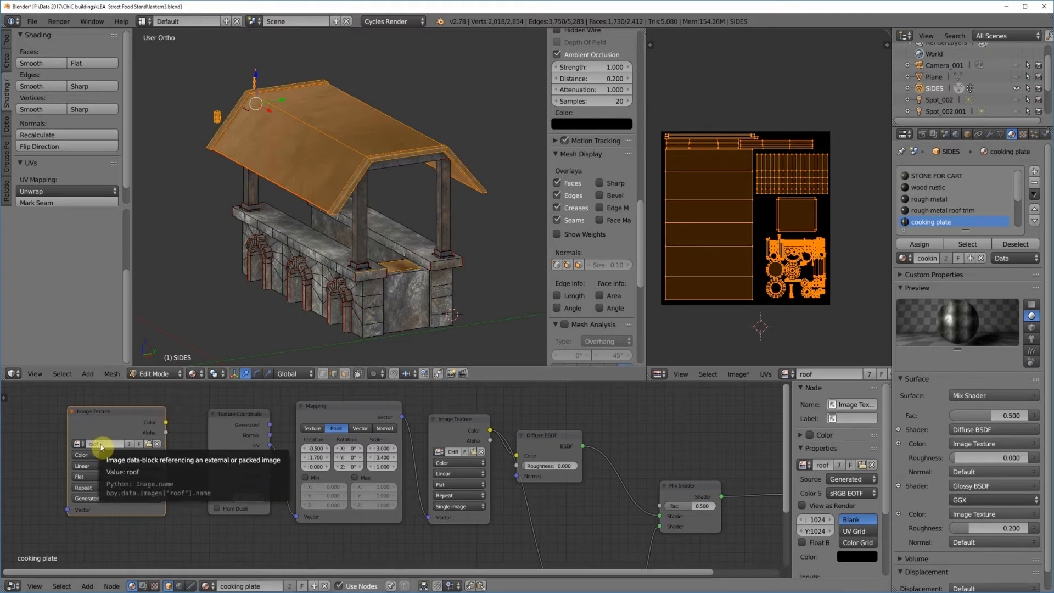
right_click(411, 300)
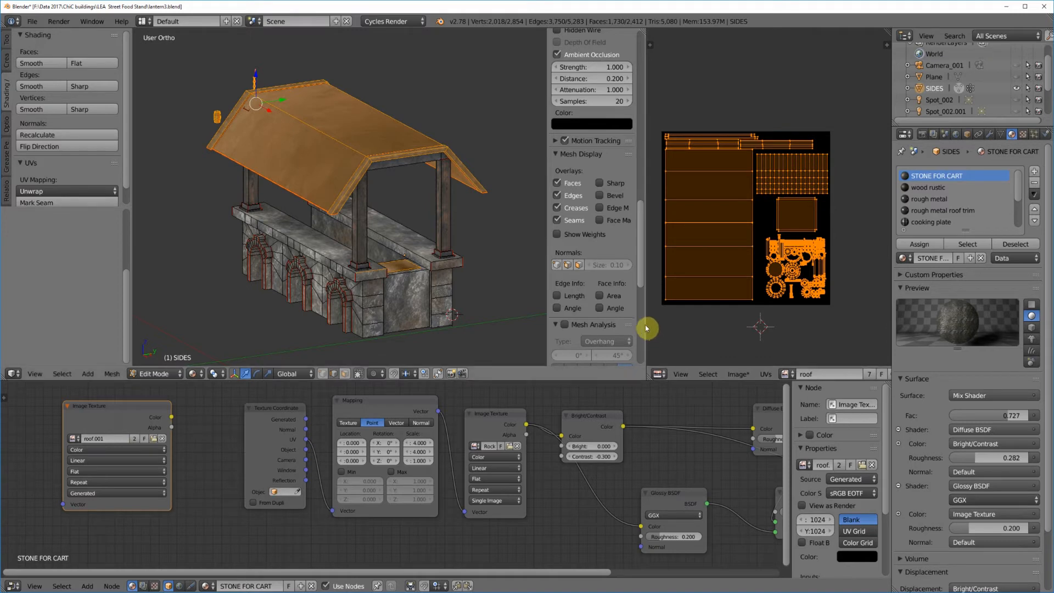
left_click_drag(641, 322, 585, 319)
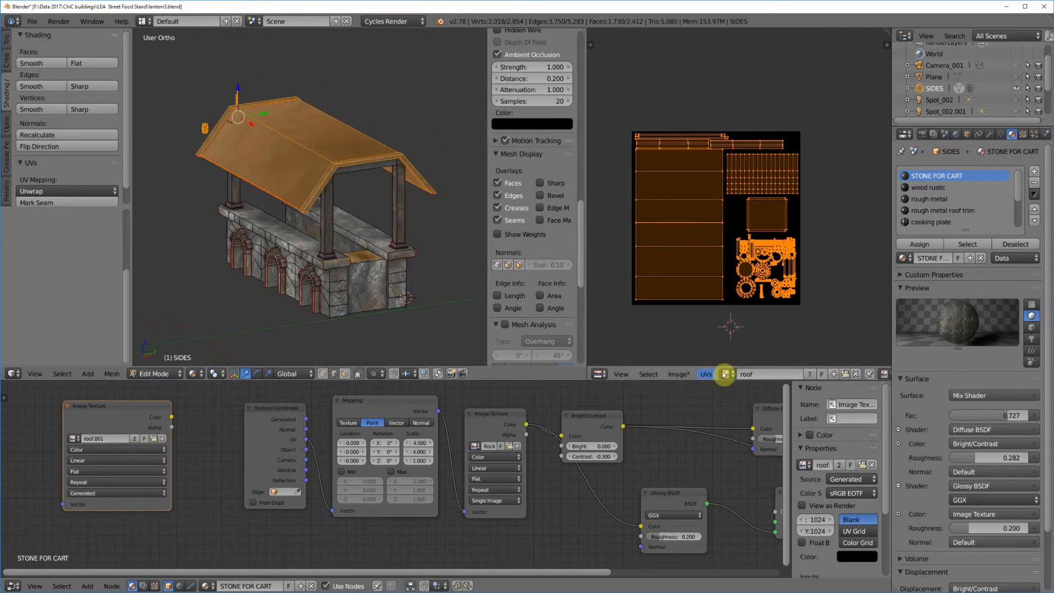
left_click(725, 374)
left_click(725, 374)
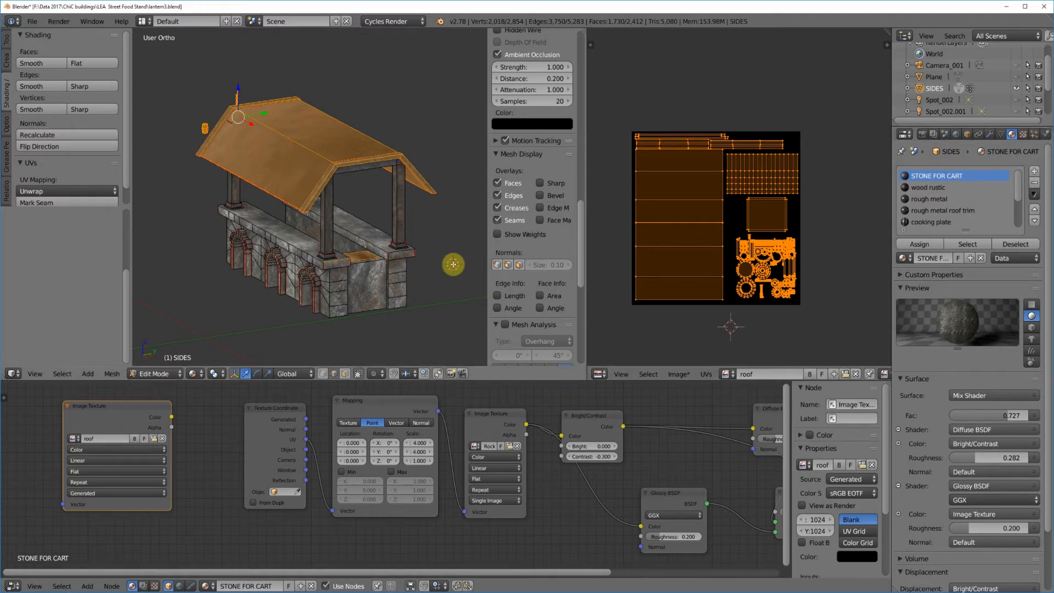
Select all geometry of the joined SIDES mesh and check its UV map list before returning to its materials.
key("a")
key("a")
key("a")
key("a")
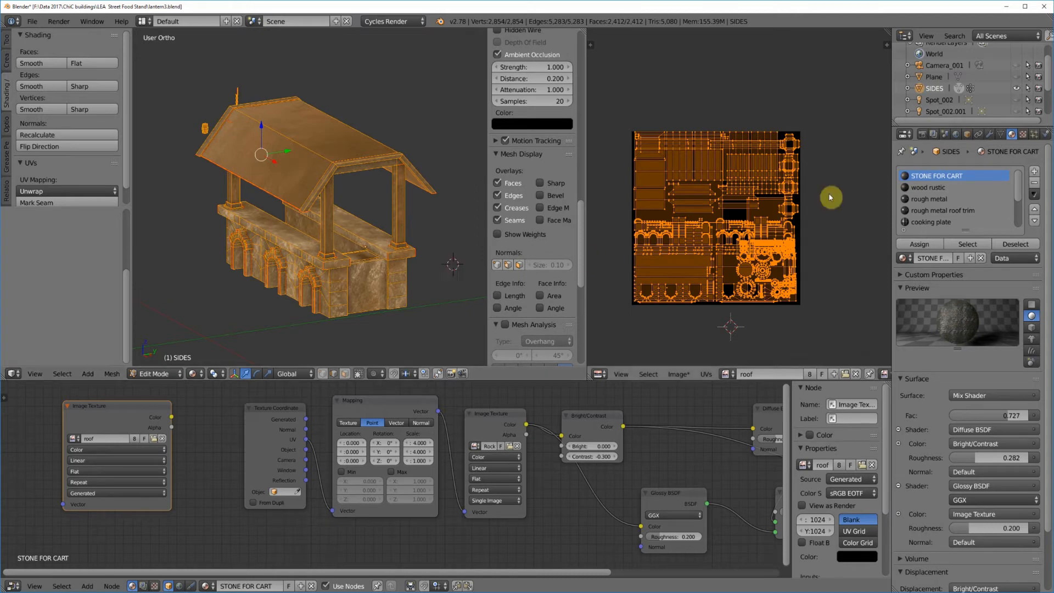
left_click(1000, 135)
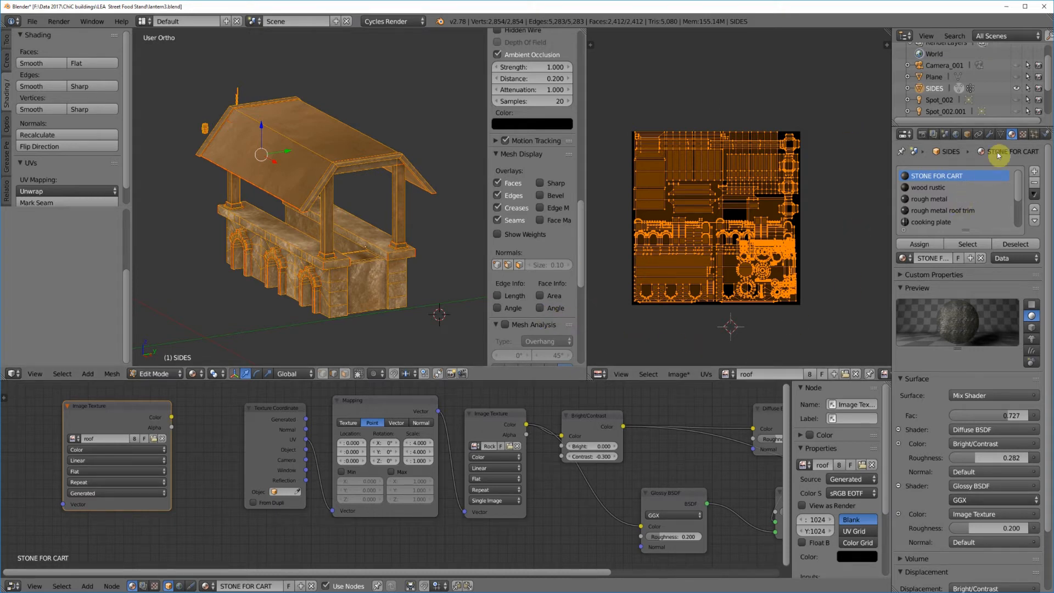
left_click(1001, 134)
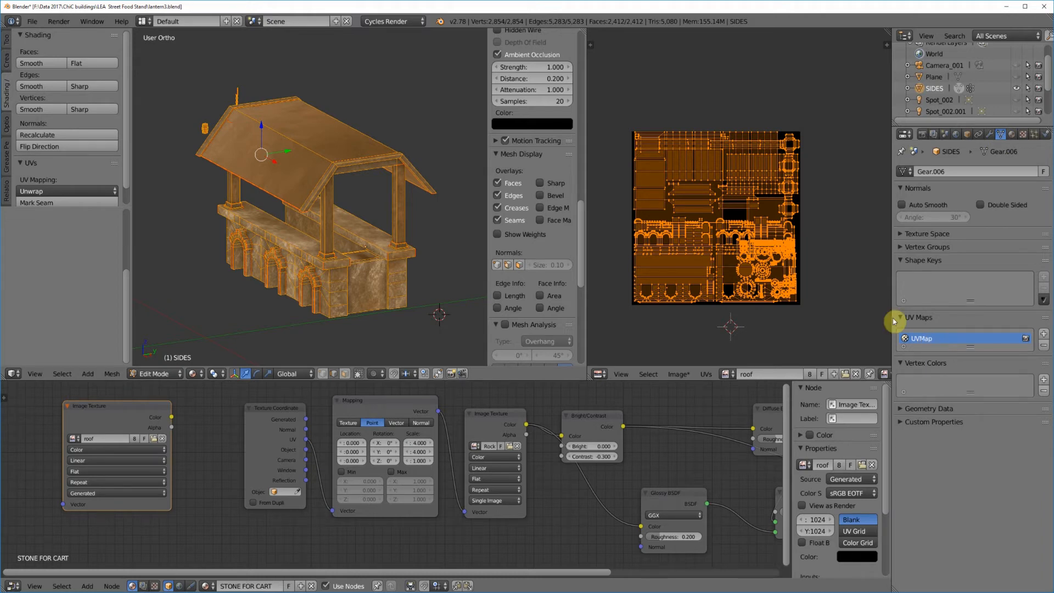
left_click(1013, 134)
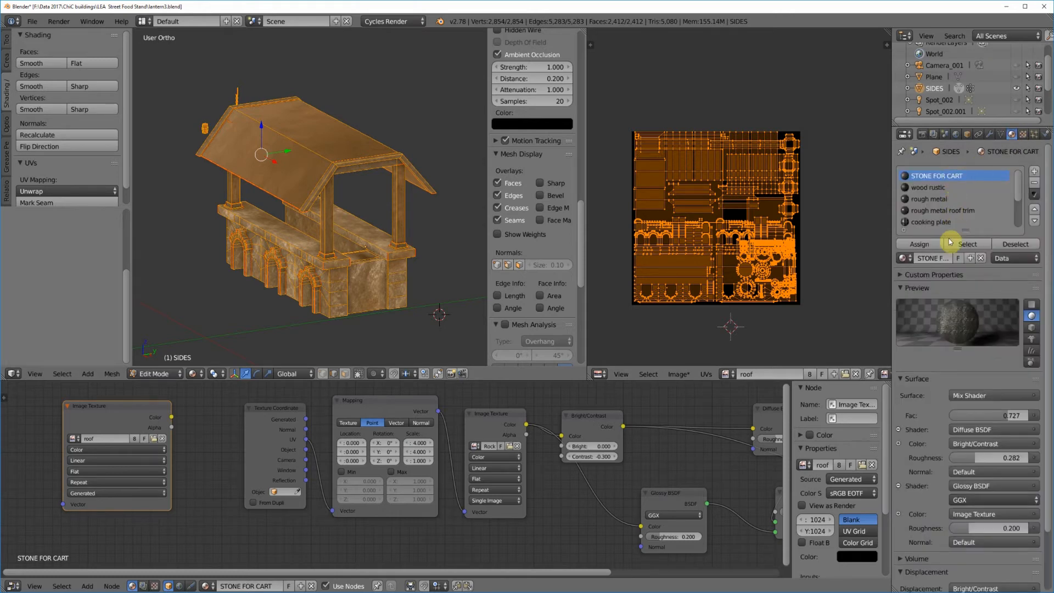
Switch the joined stand to Object Mode and back to Edit Mode.
left_click(435, 265)
key("Tab")
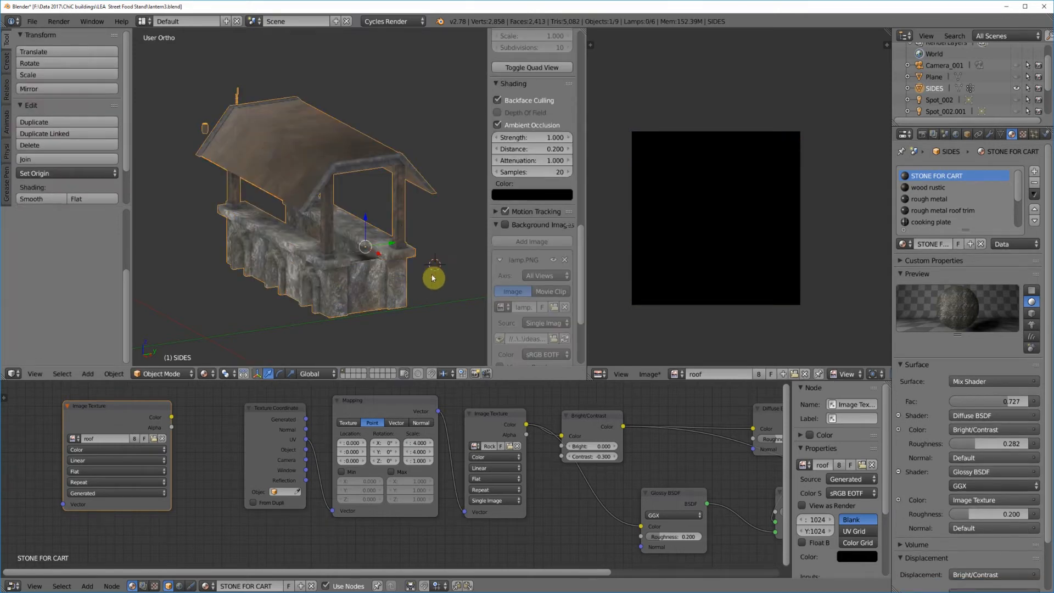
left_click(161, 375)
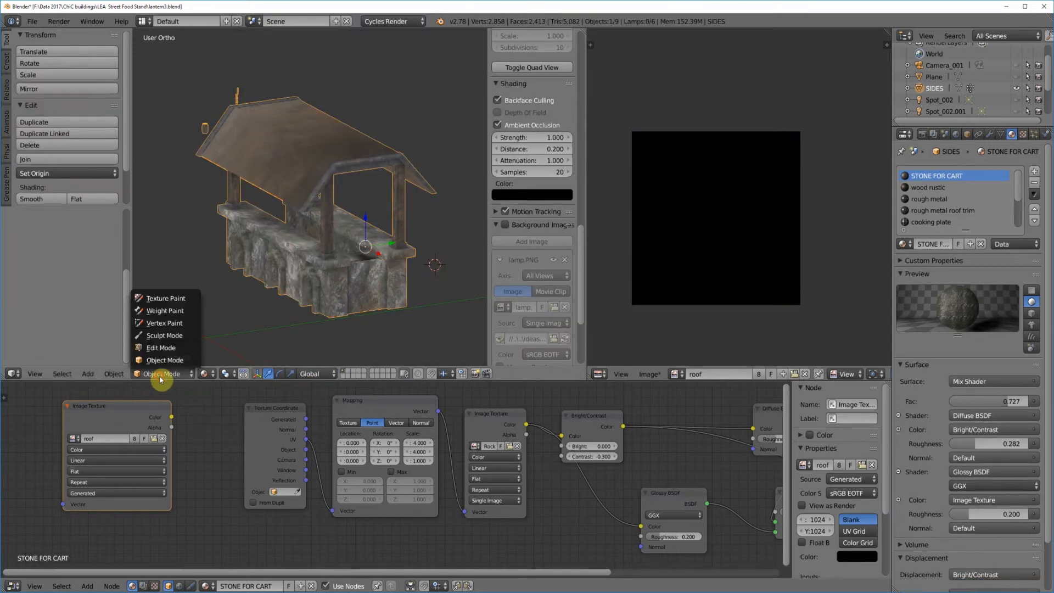
left_click(160, 348)
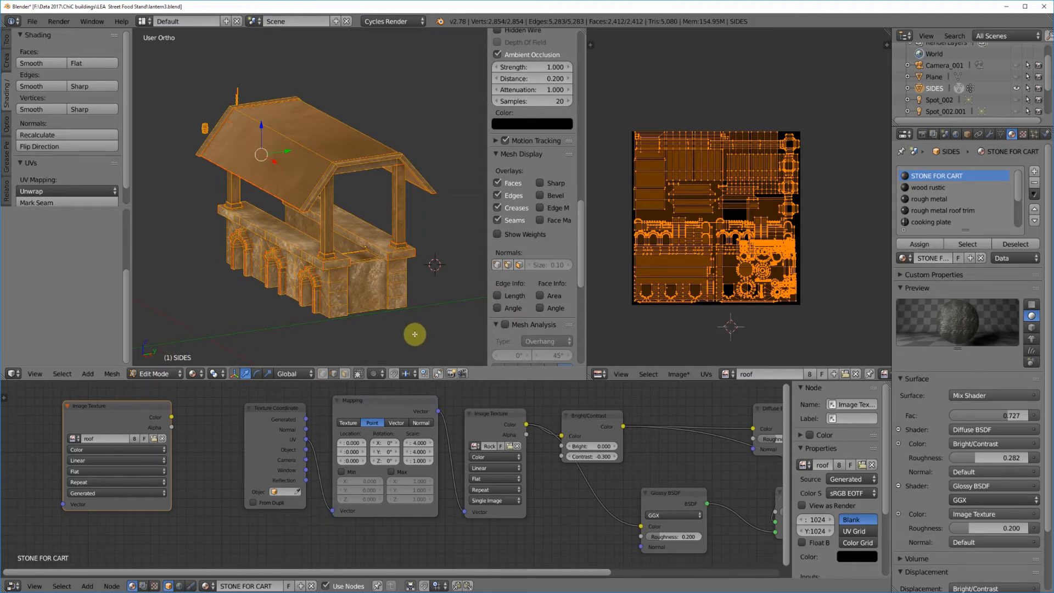
Clear the selection and select the faces assigned to the STONE FOR CART, wood rustic and rough metal materials.
key("a")
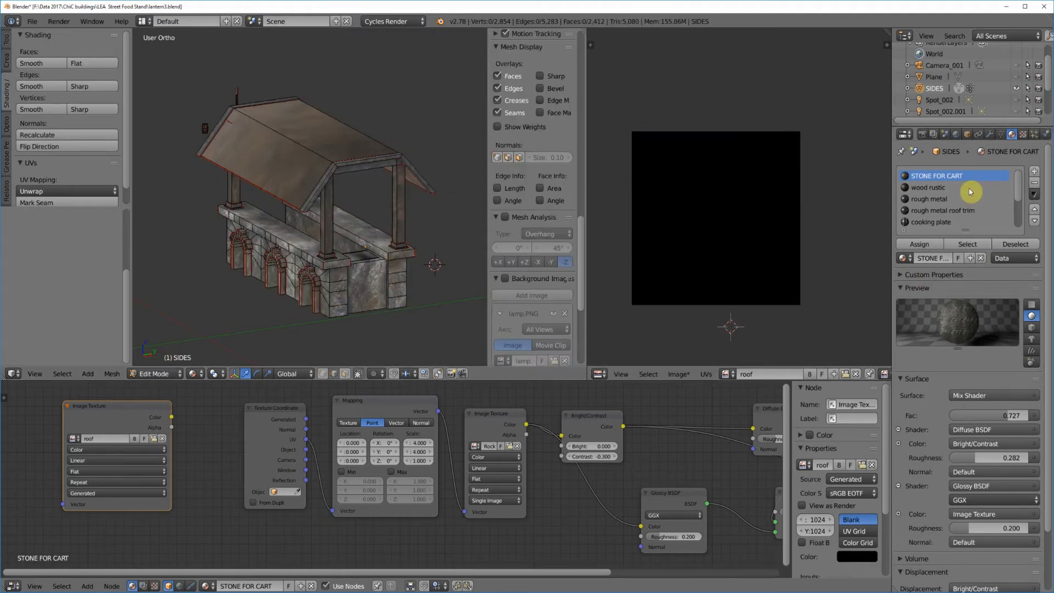
left_click(940, 178)
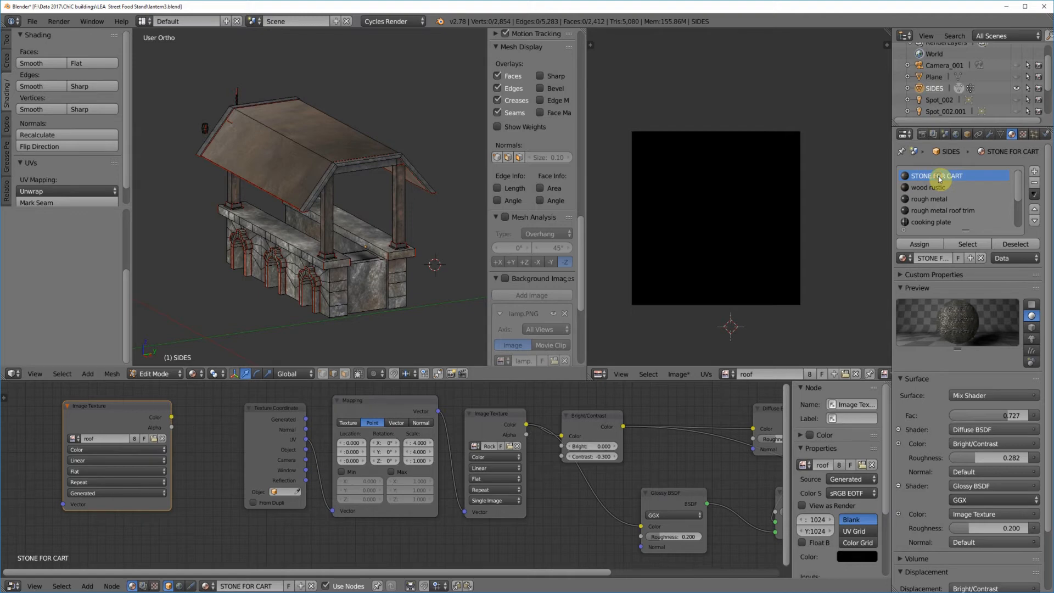
left_click(967, 245)
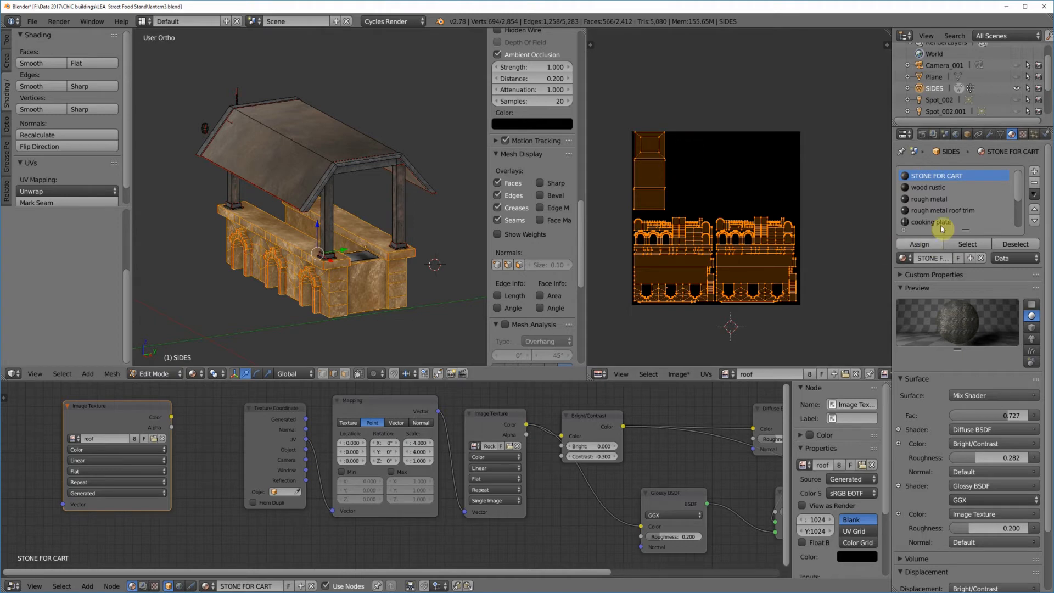
left_click(931, 188)
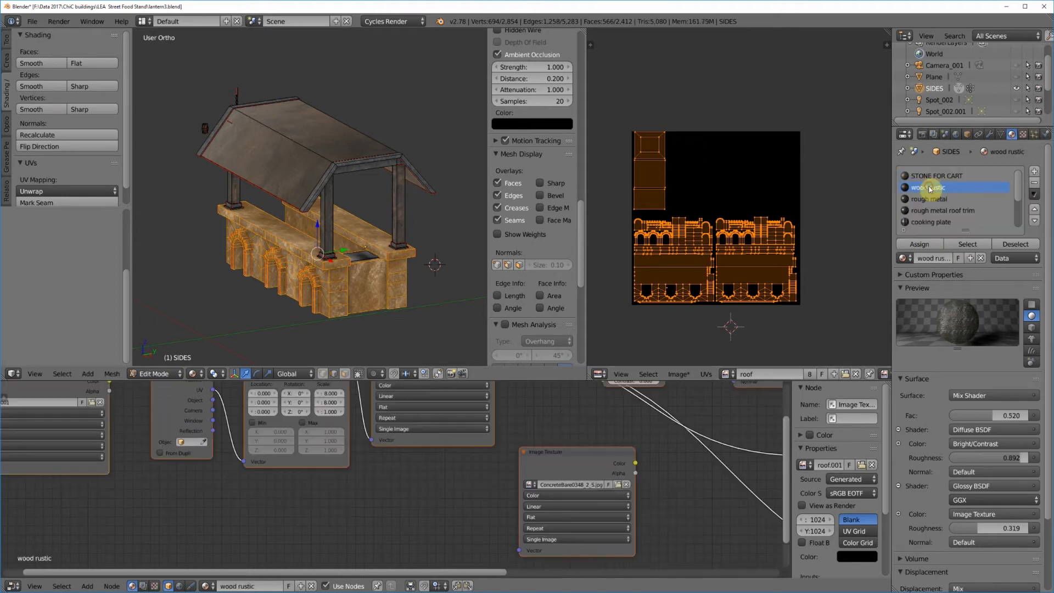
left_click(969, 244)
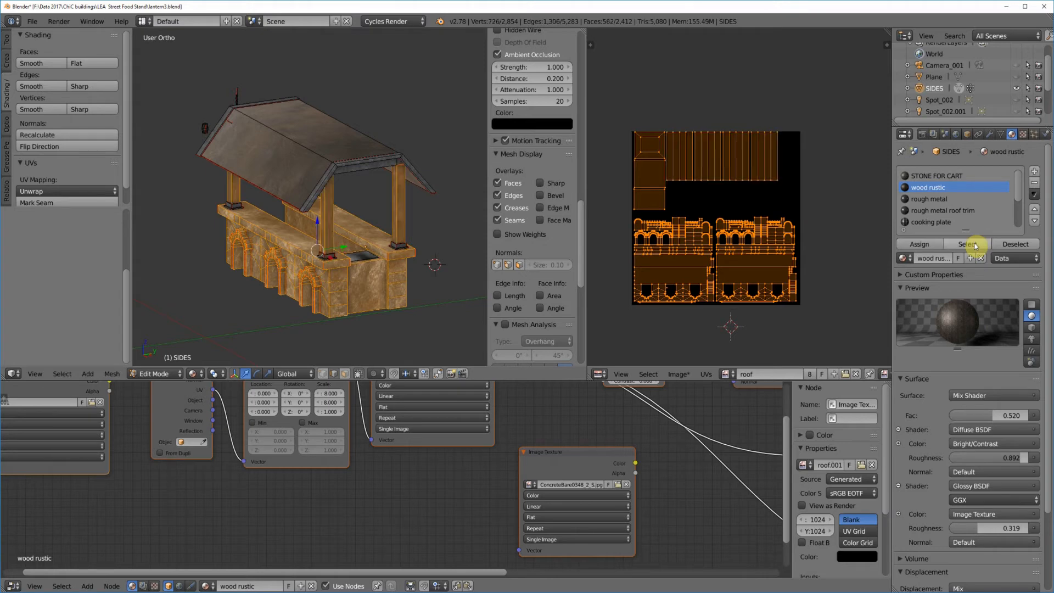
left_click(940, 199)
left_click(970, 245)
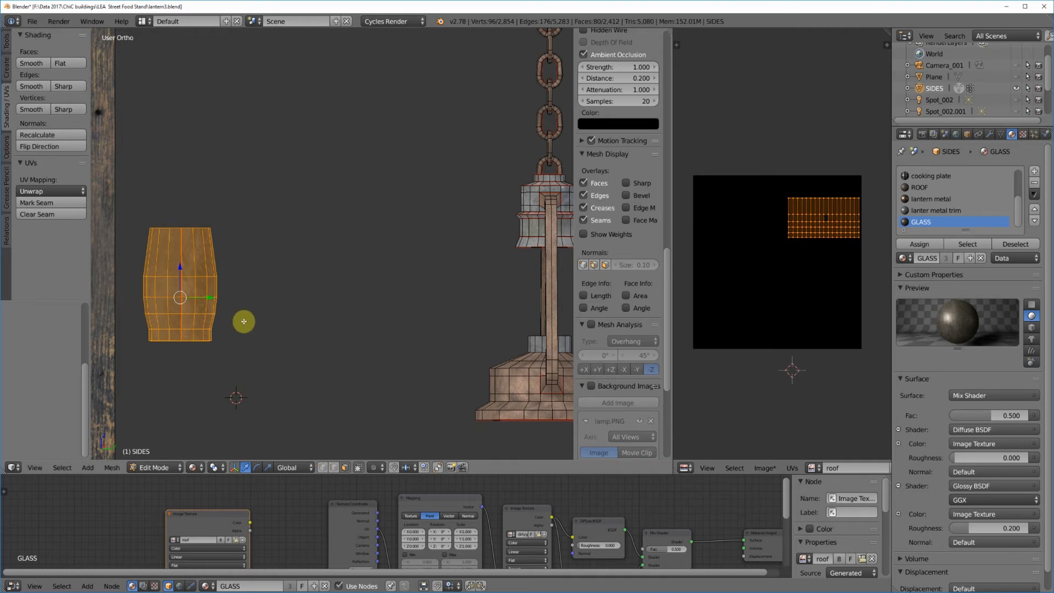
Add a second UV map to the SIDES mesh in Edit Mode and name it UVMapGLASS.
key("Tab")
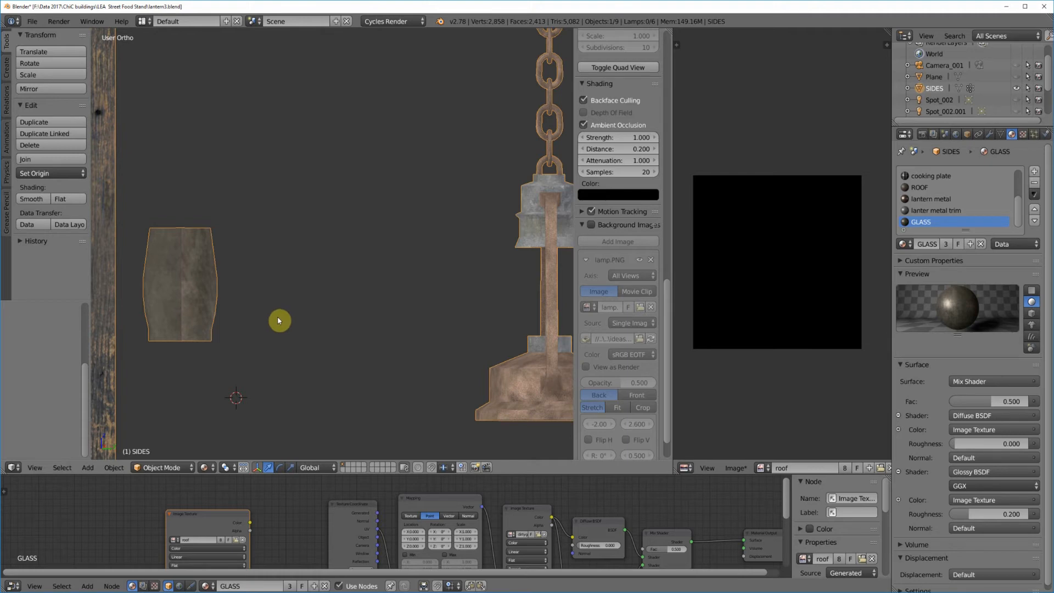
key("Tab")
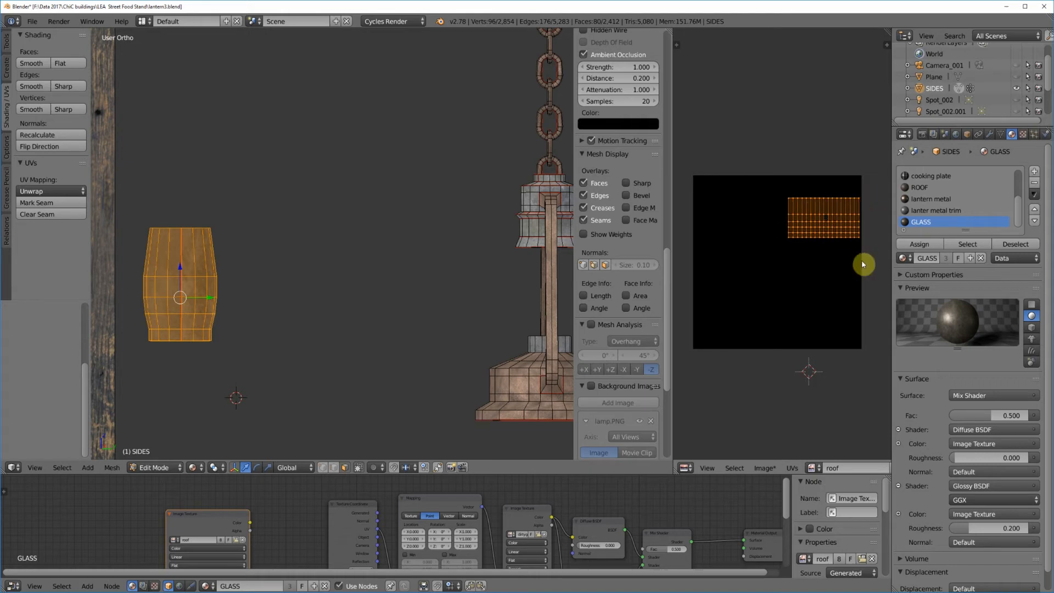
left_click(1001, 135)
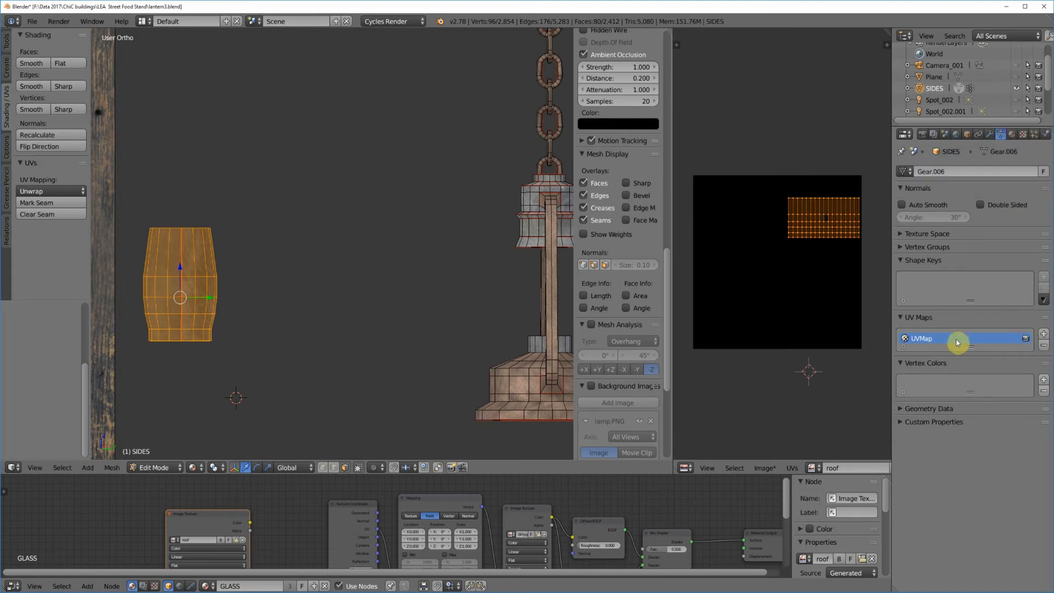
left_click(1044, 334)
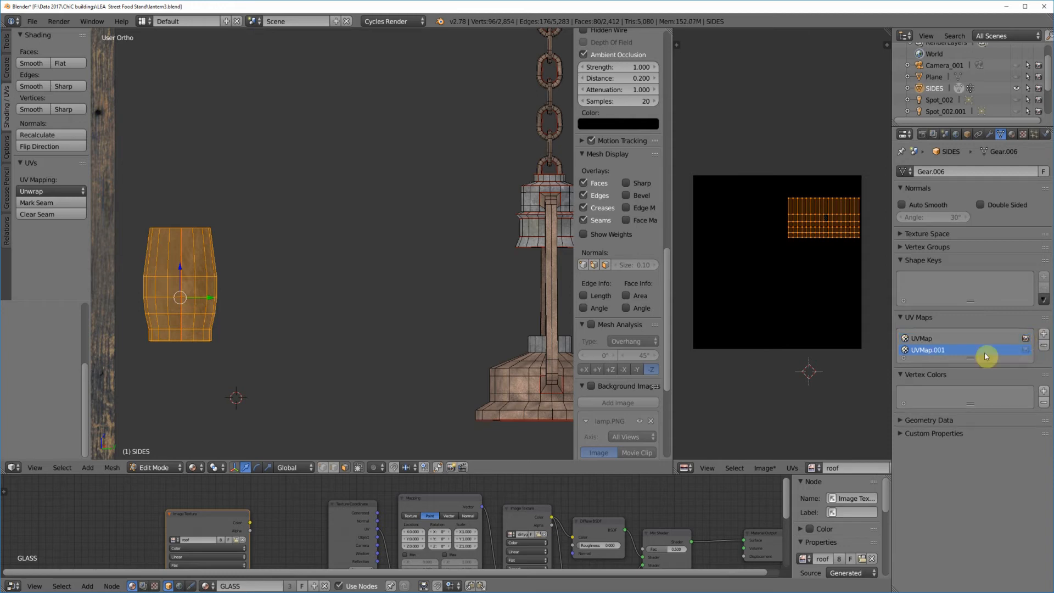
double_click(938, 350)
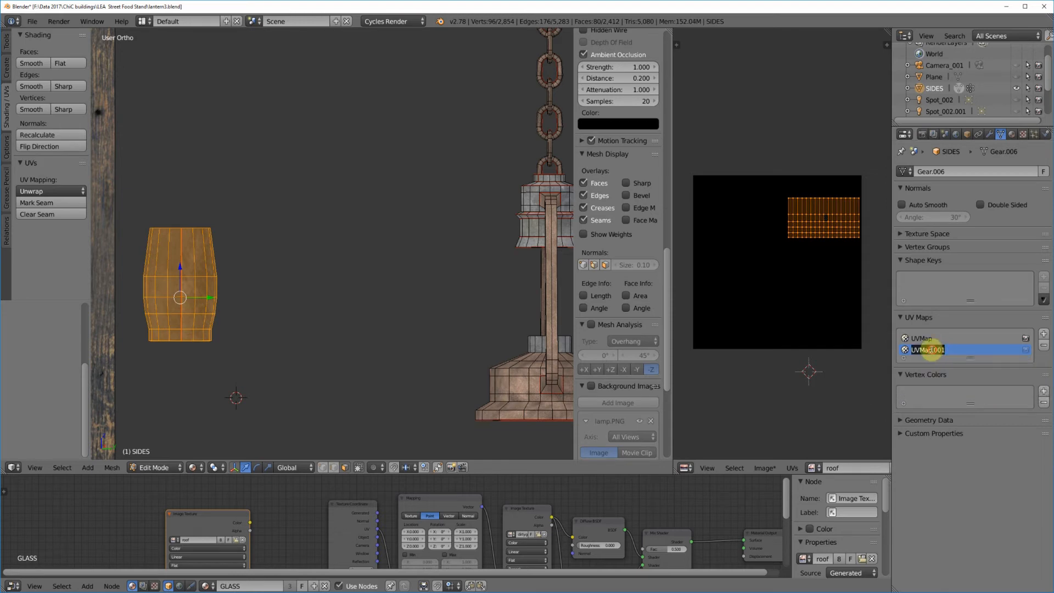
left_click_drag(928, 350, 954, 348)
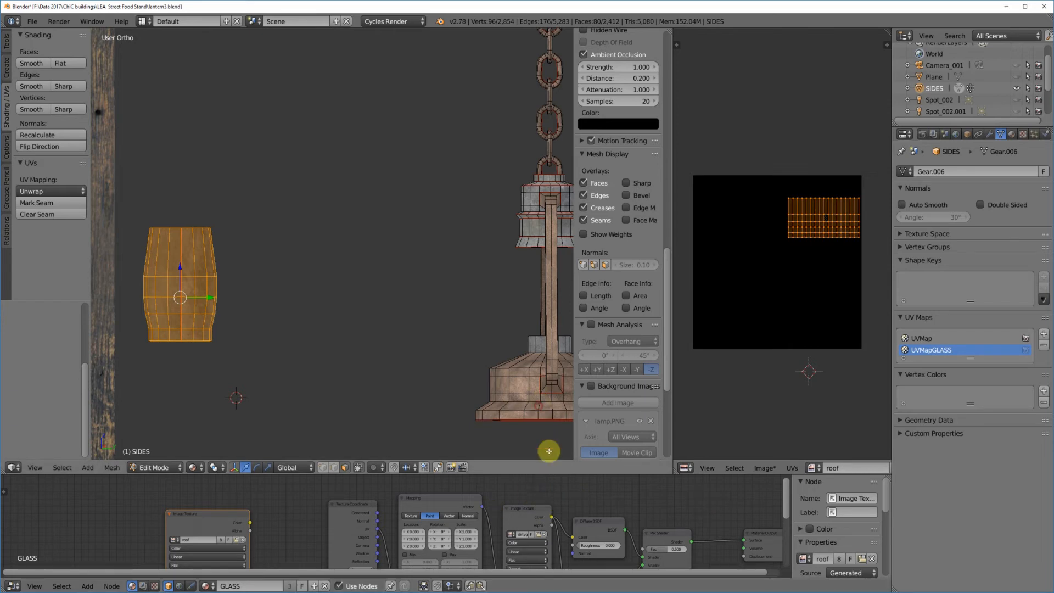
Enlarge the node editor and bring the full GLASS material node tree into view.
left_click_drag(548, 461, 544, 426)
left_click_drag(535, 313, 534, 222)
middle_click_drag(524, 344, 417, 328)
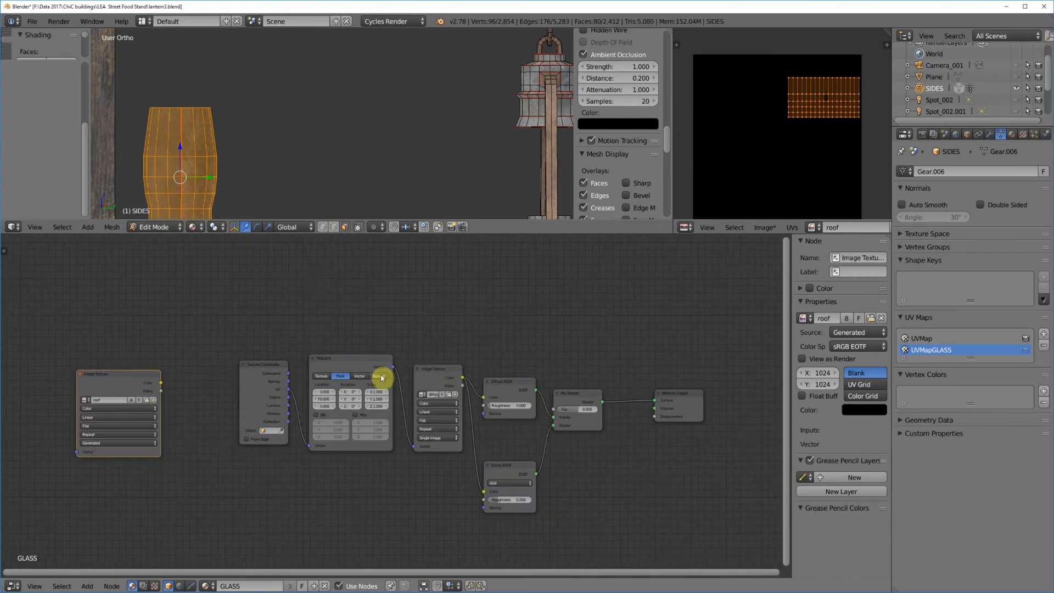
Delete the Mapping and Texture Coordinate nodes from the GLASS material and reposition its two Image Texture nodes.
left_click(366, 363)
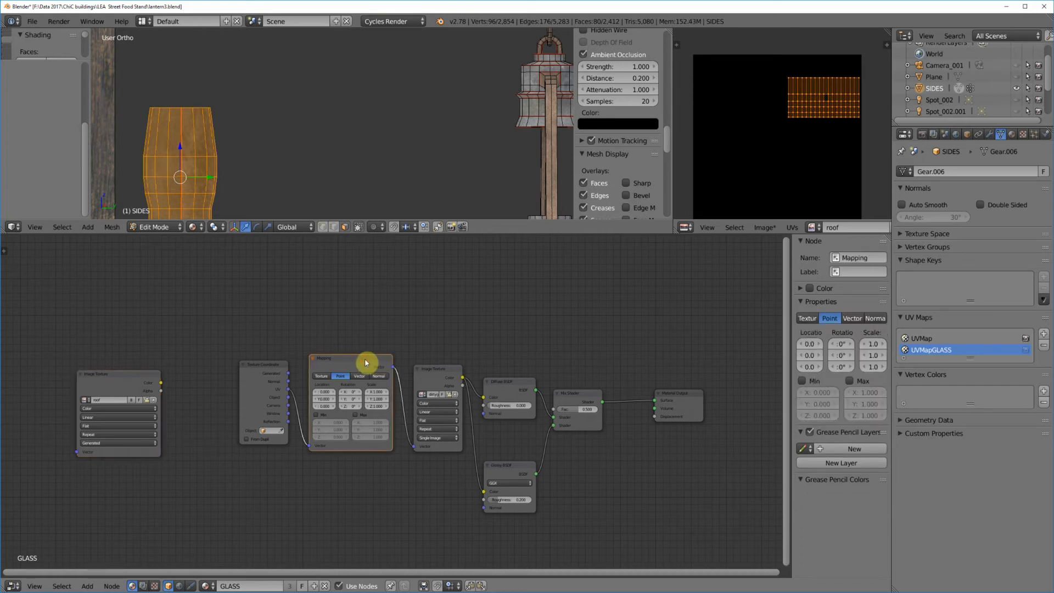
key("x")
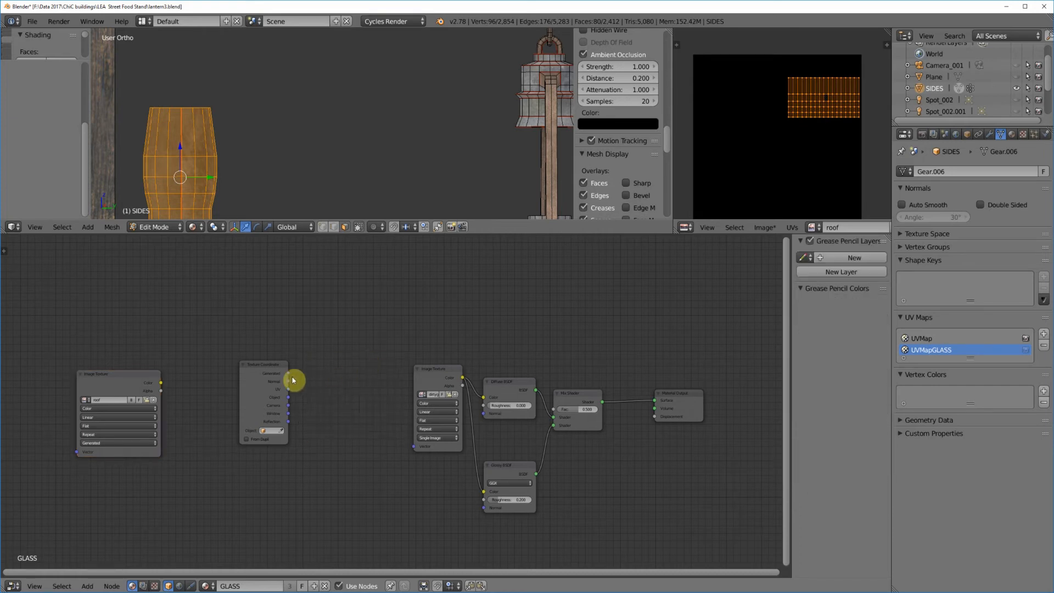
left_click(273, 371)
key("x")
scroll(301, 384, "up", 2)
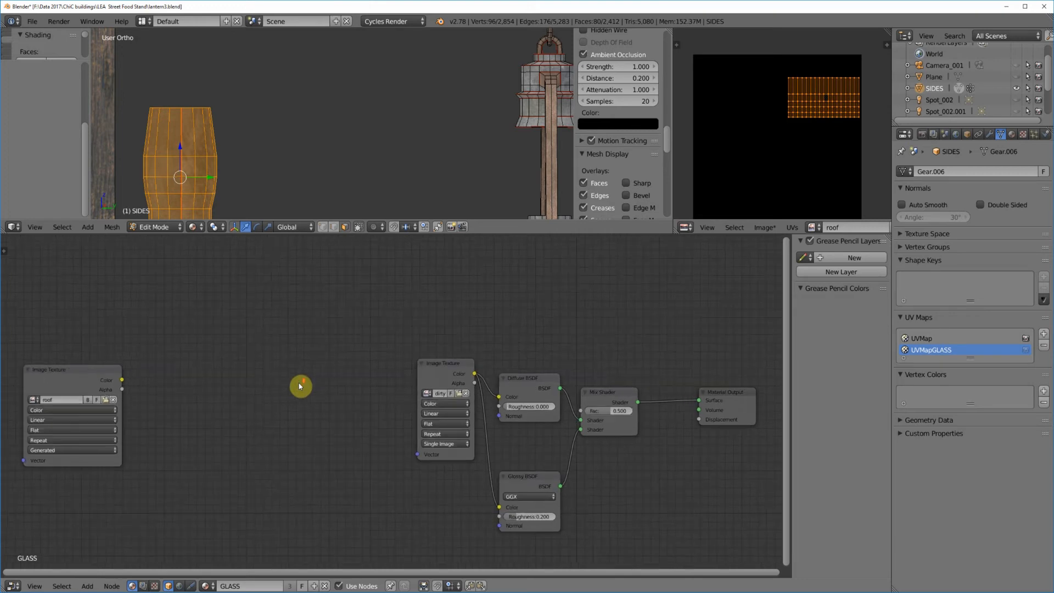
left_click_drag(76, 380, 118, 356)
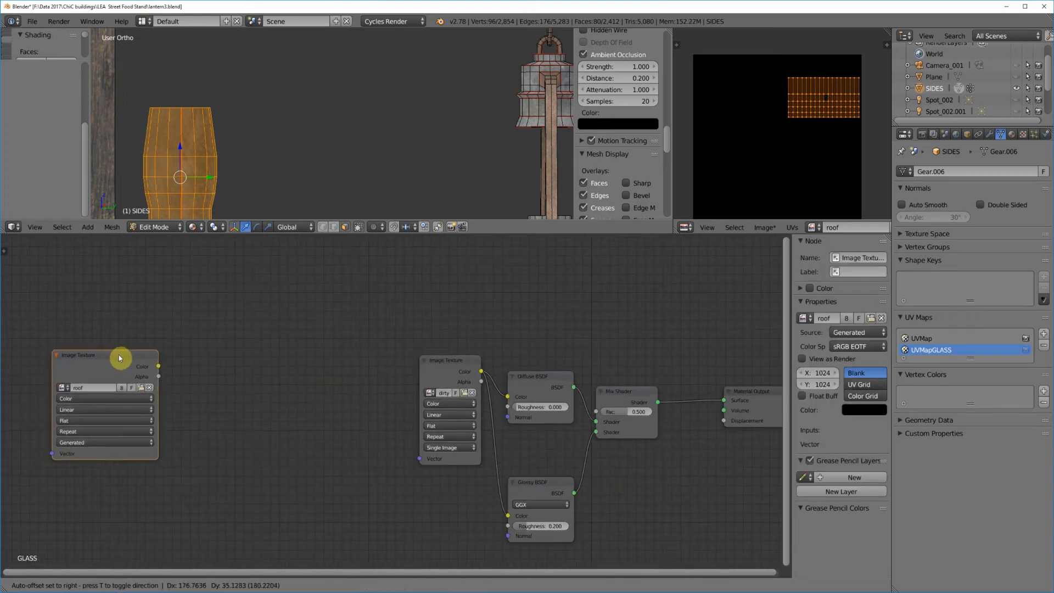
middle_click_drag(348, 402, 300, 383)
left_click_drag(388, 346, 369, 349)
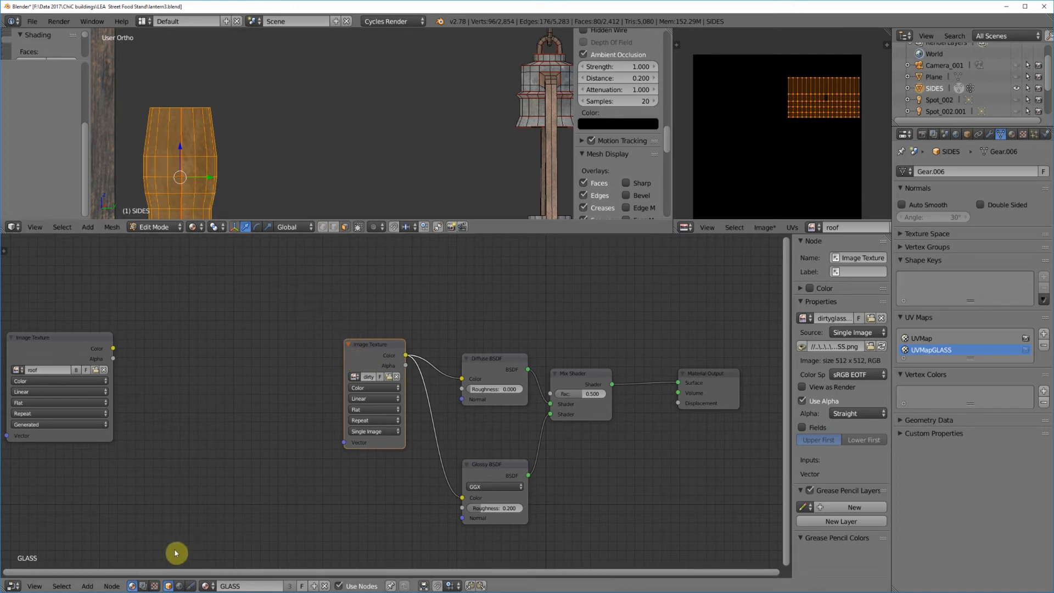
Add a UV Map node set to UVMapGLASS and connect it to the Vector input of the dirty glass Image Texture.
left_click(87, 586)
mouse_move(104, 566)
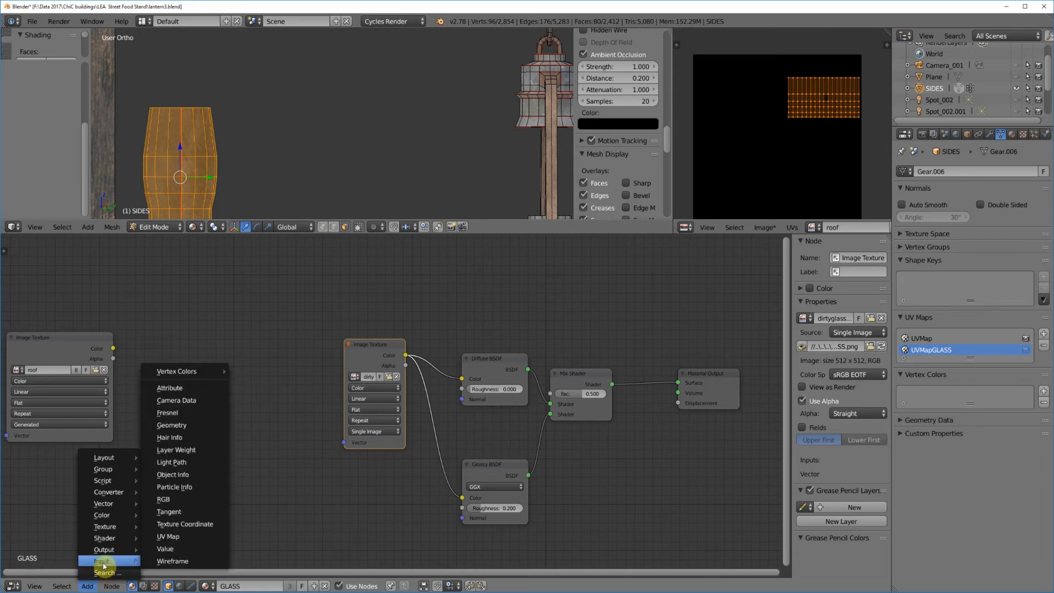
left_click(167, 536)
left_click(202, 445)
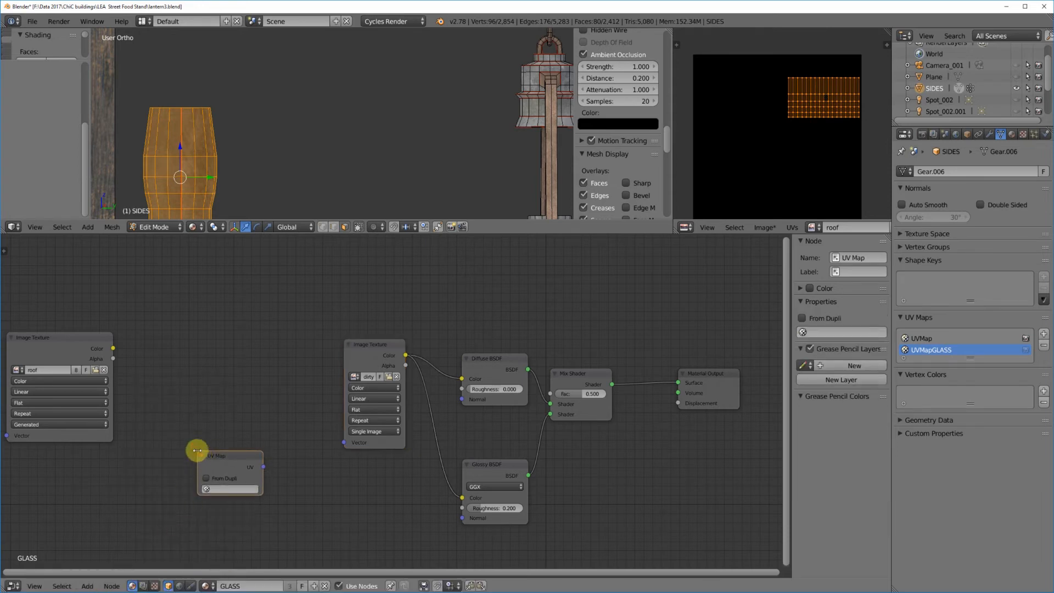
left_click_drag(271, 470, 344, 443)
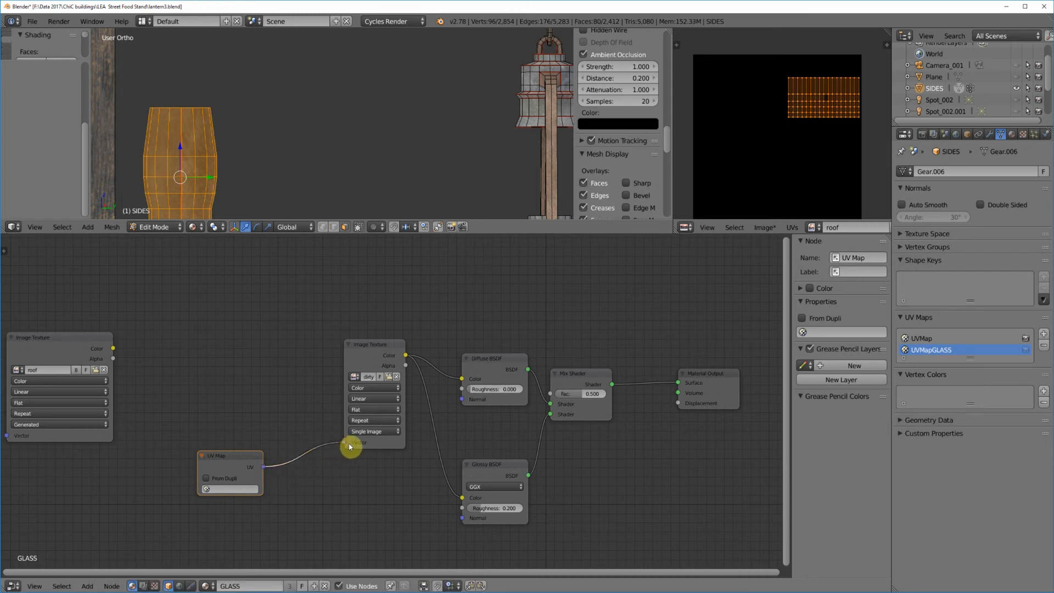
left_click(212, 489)
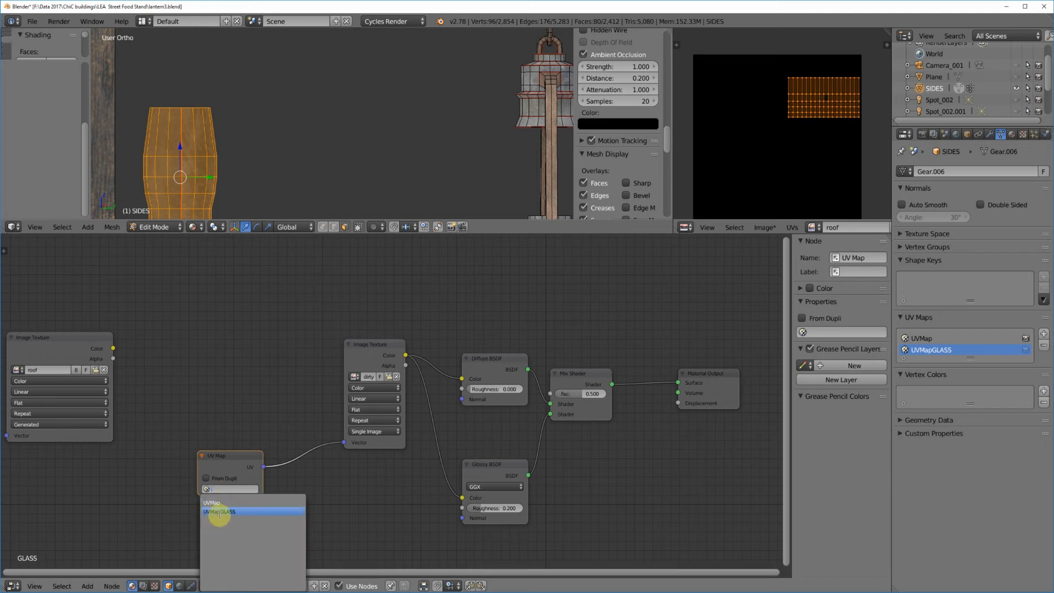
left_click(220, 512)
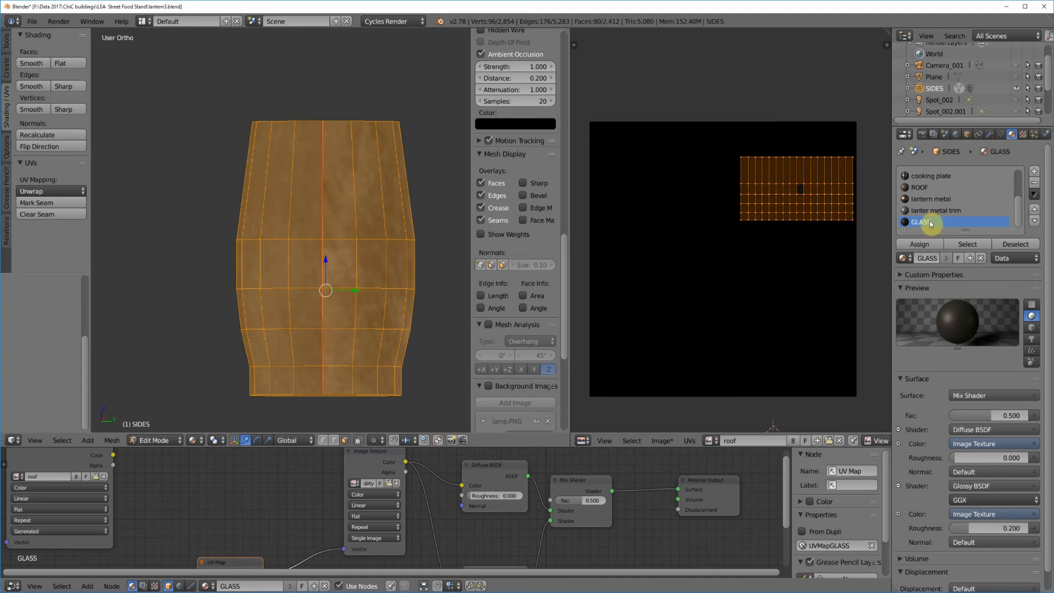
Show the mesh's UV maps and display the dirtyglass512 image behind the UVMapGLASS layout in the UV editor.
left_click(1001, 134)
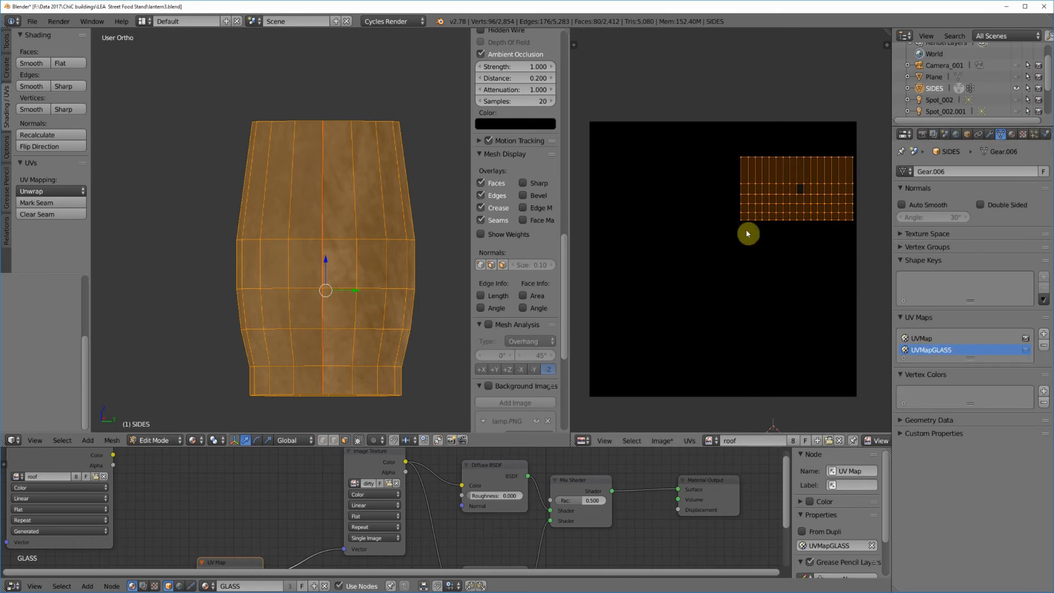
middle_click_drag(233, 523, 241, 486)
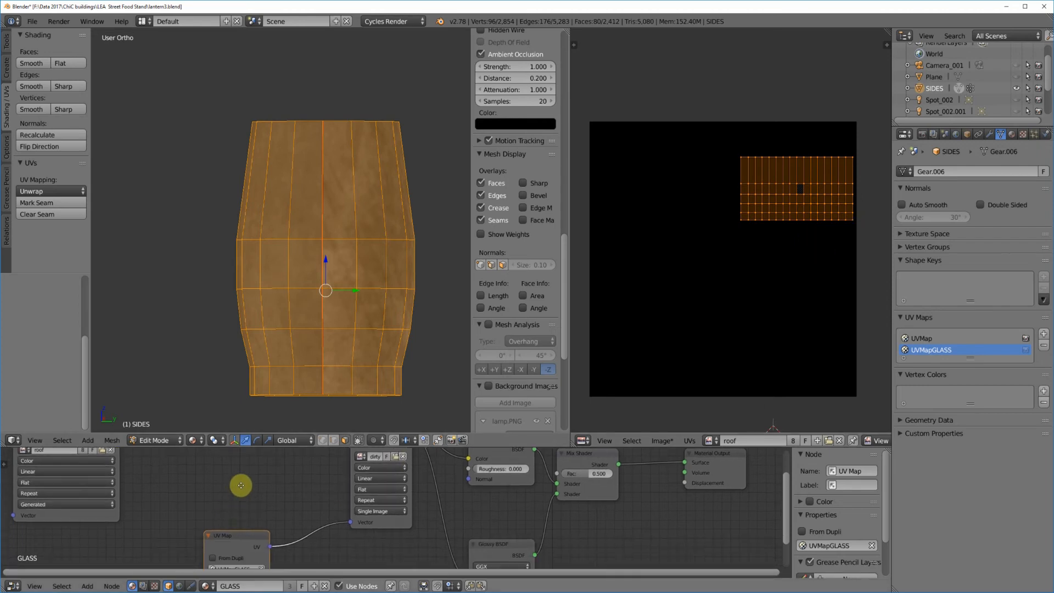
scroll(247, 471, "down", 1)
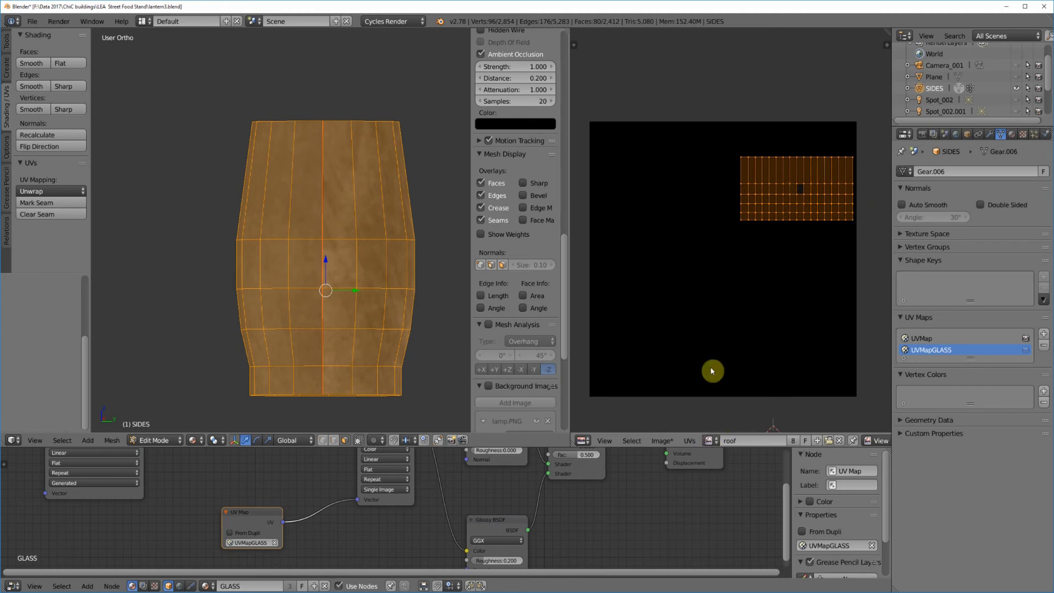
left_click(710, 440)
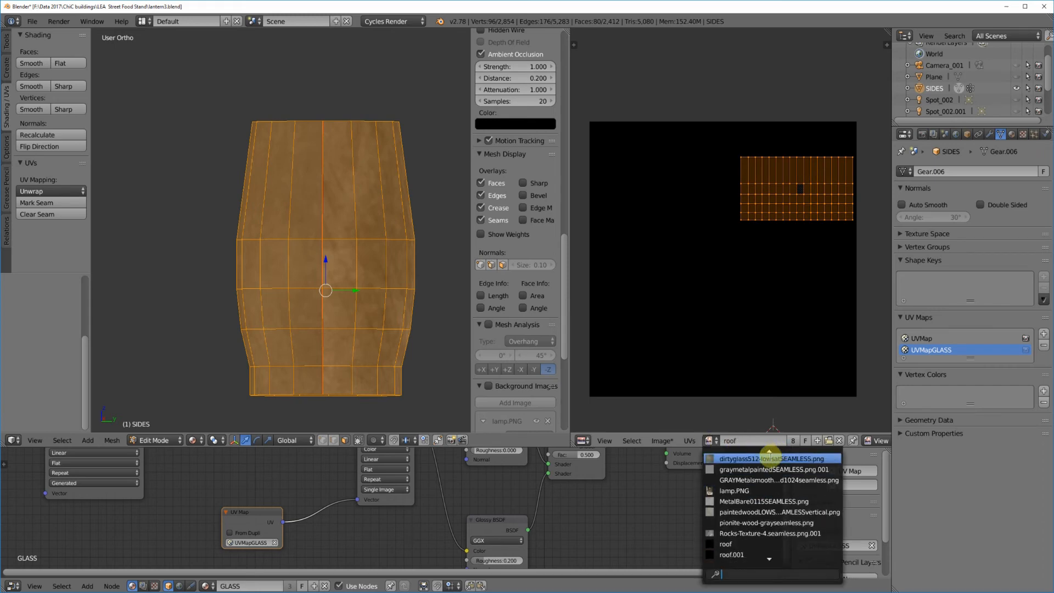
left_click(770, 458)
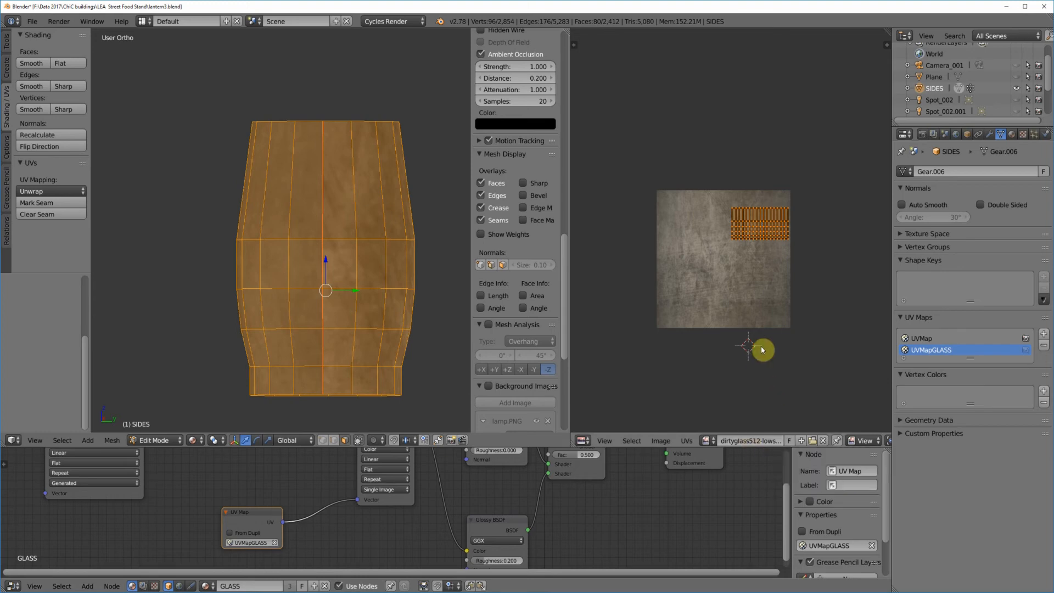
scroll(759, 359, "up", 2)
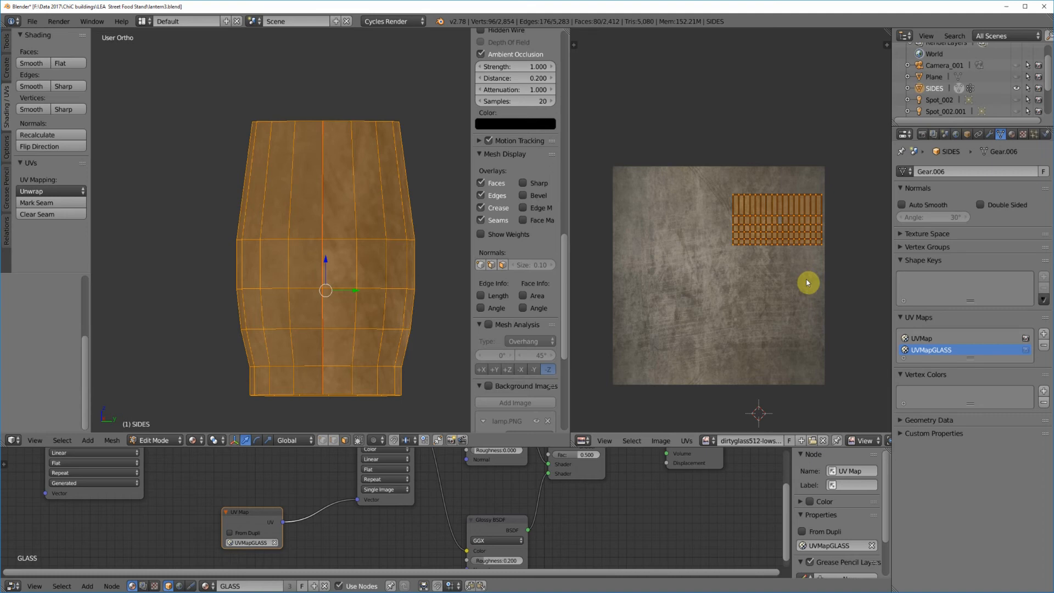
Scale up and move the glass UV island so it spans the full width of the dirty glass image's upper part.
key("s")
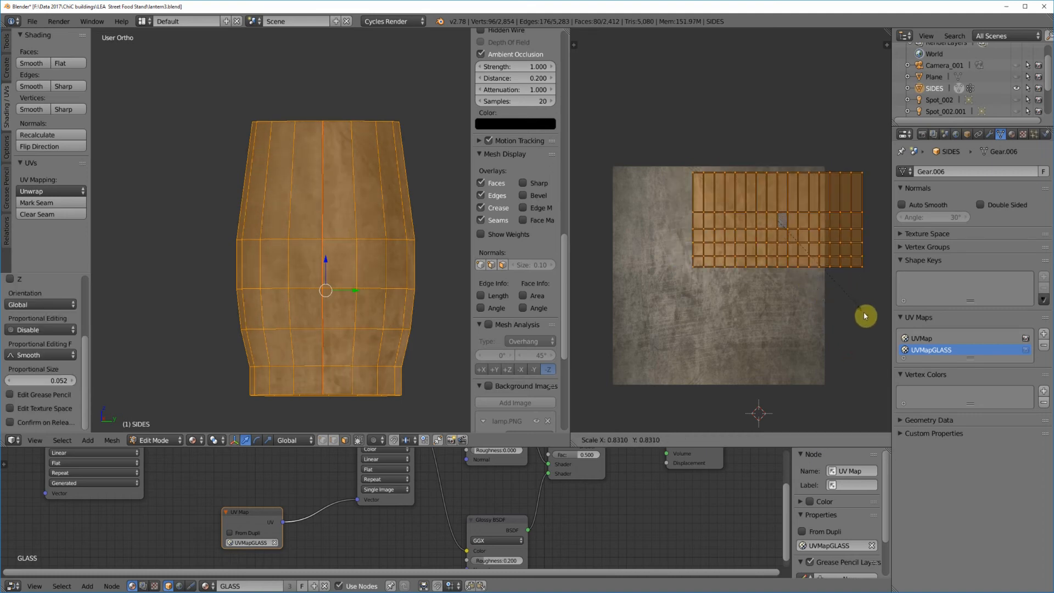
left_click(865, 321)
key("g")
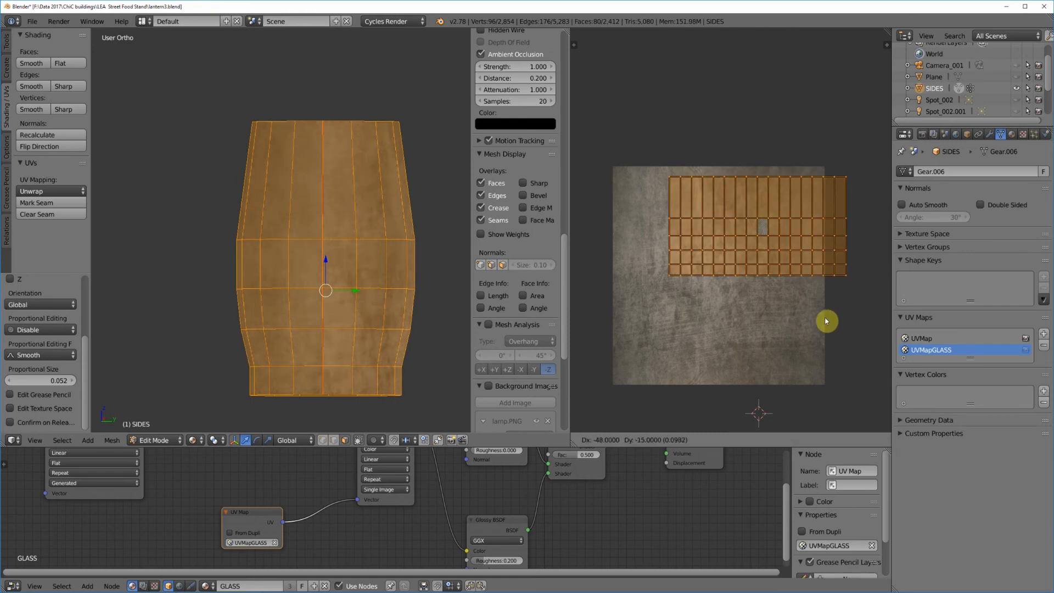
left_click(803, 320)
key("s")
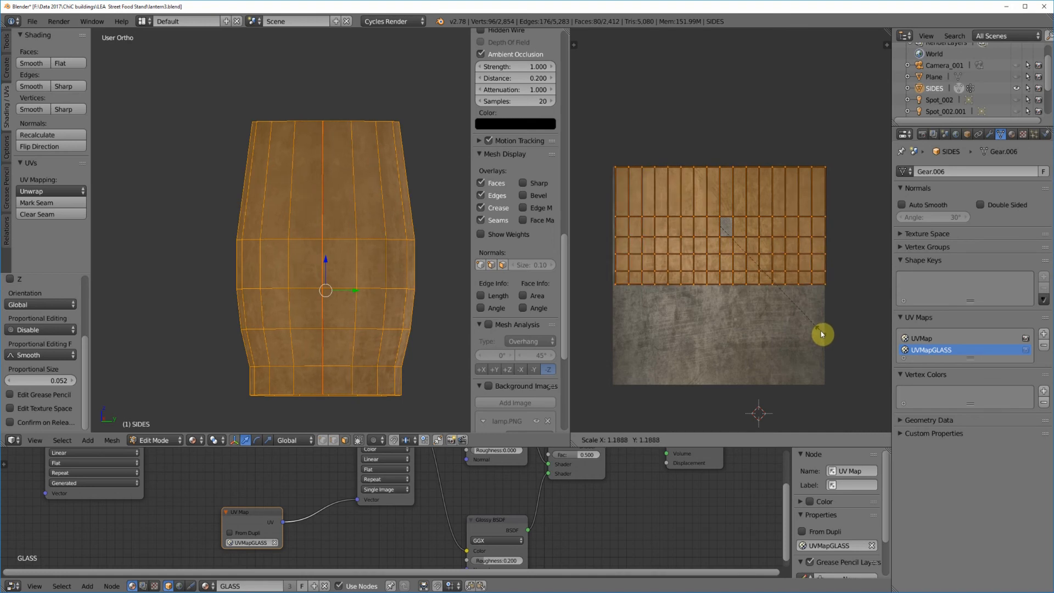
left_click(822, 334)
key("g")
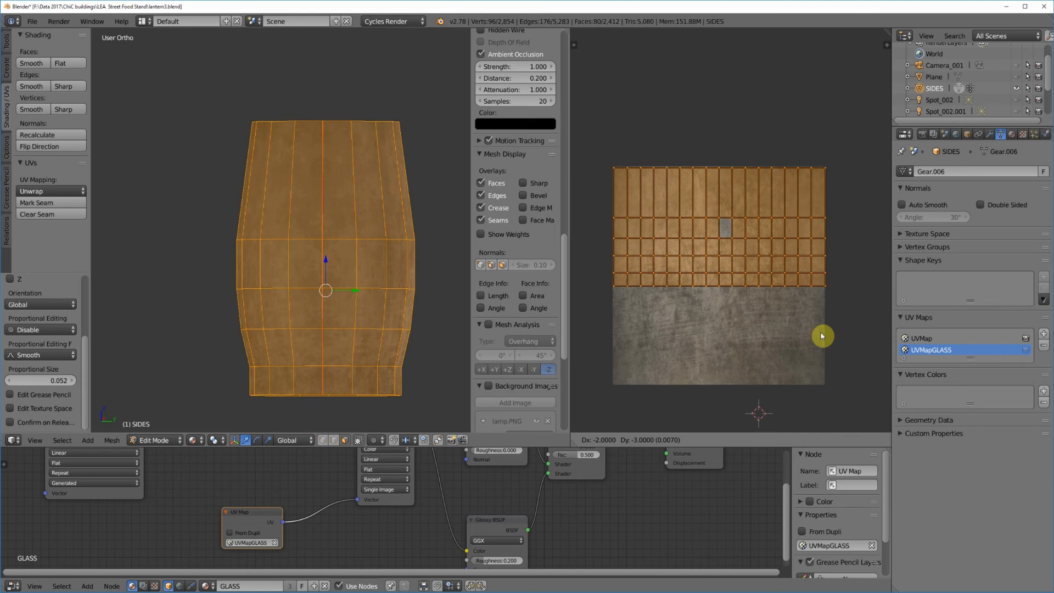
left_click(822, 336)
Clear the UV selection and move the island's left-edge vertices horizontally onto the image's left border.
scroll(753, 322, "up", 3)
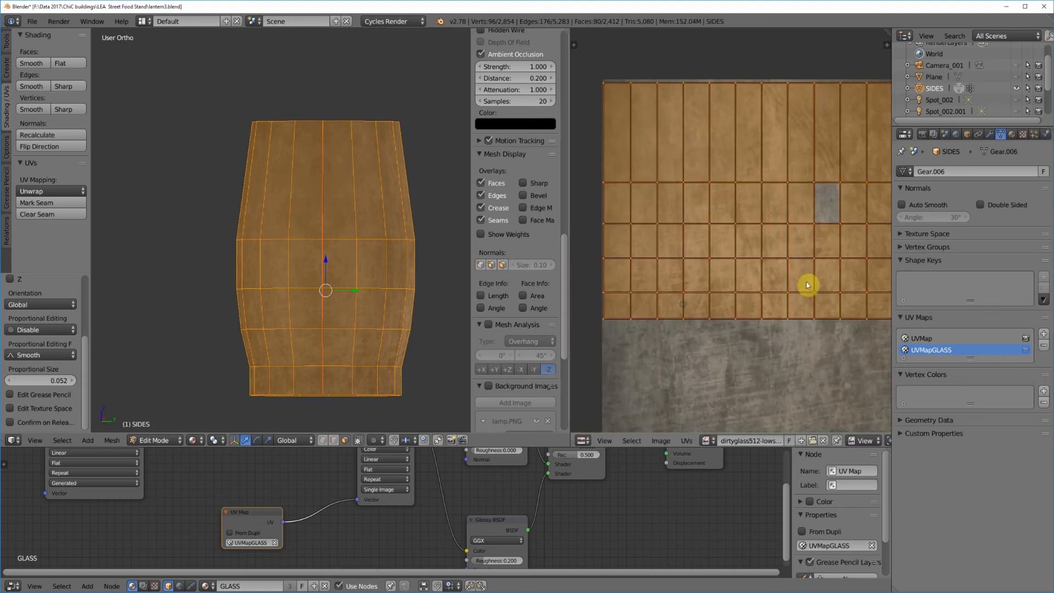
scroll(808, 285, "up", 5)
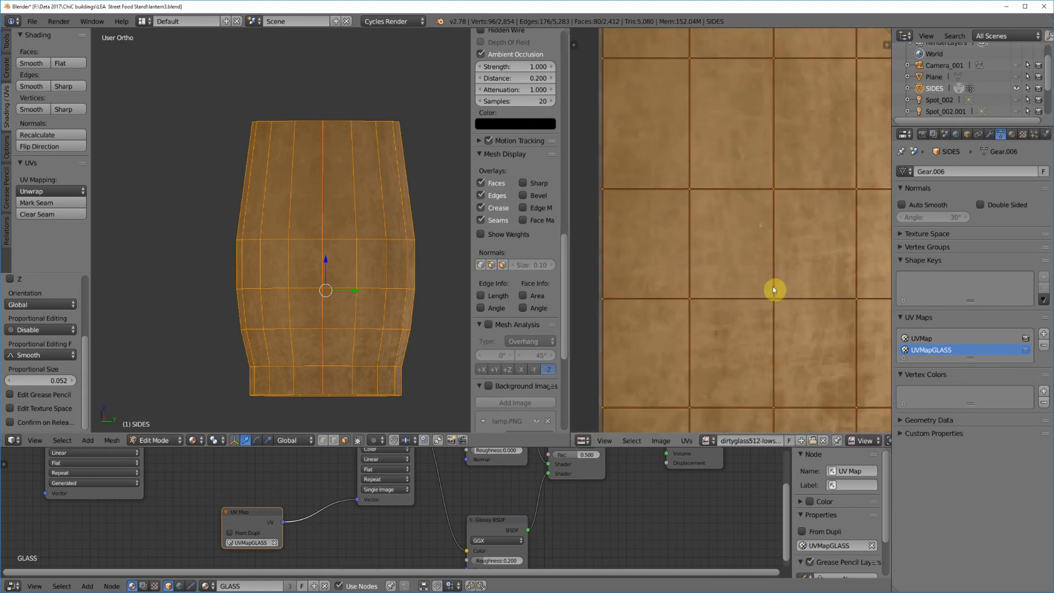
scroll(774, 290, "down", 3)
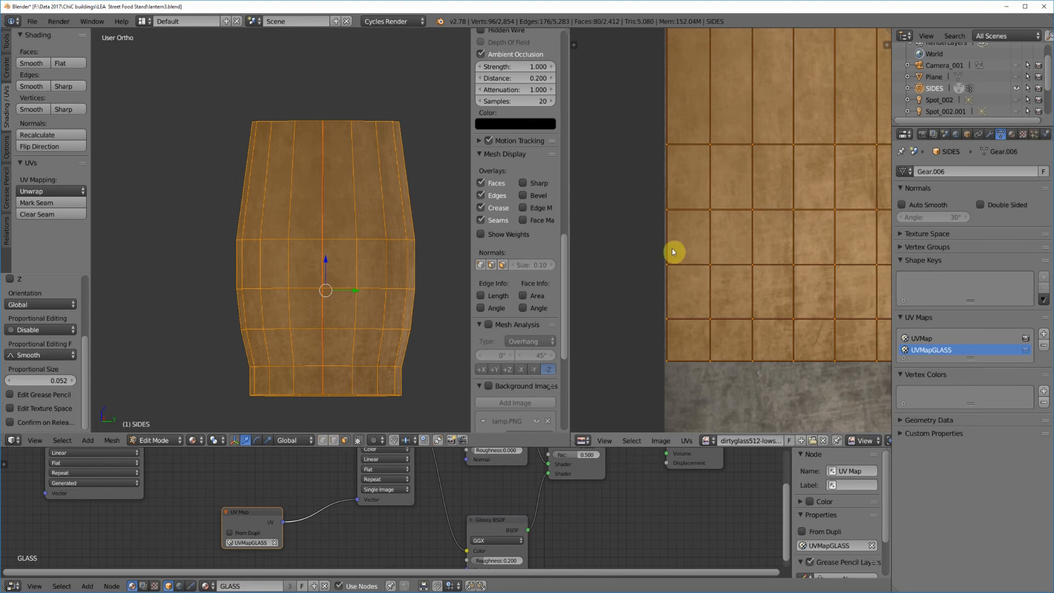
key("a")
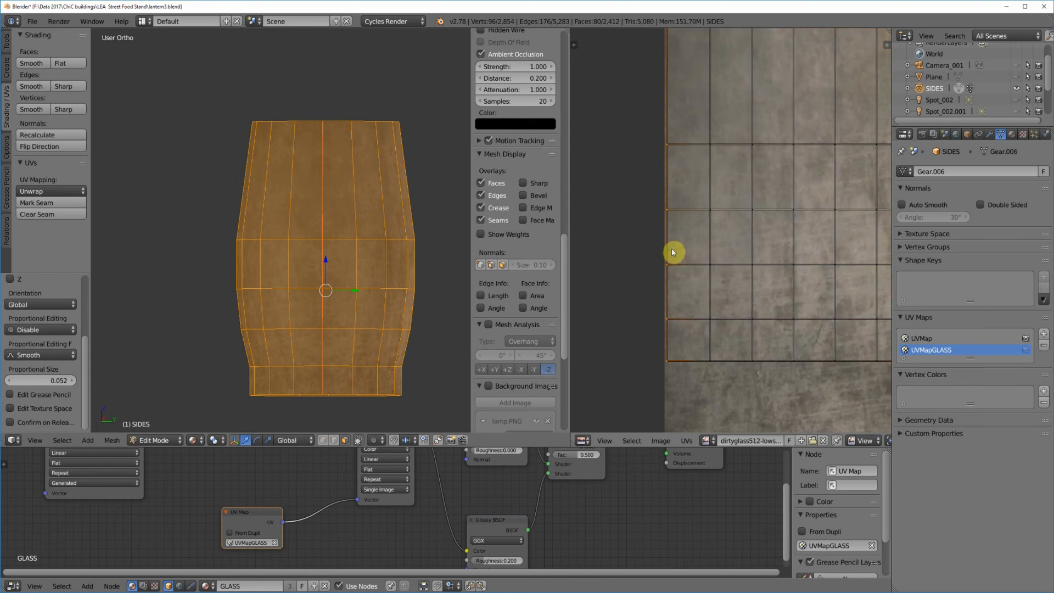
key("g")
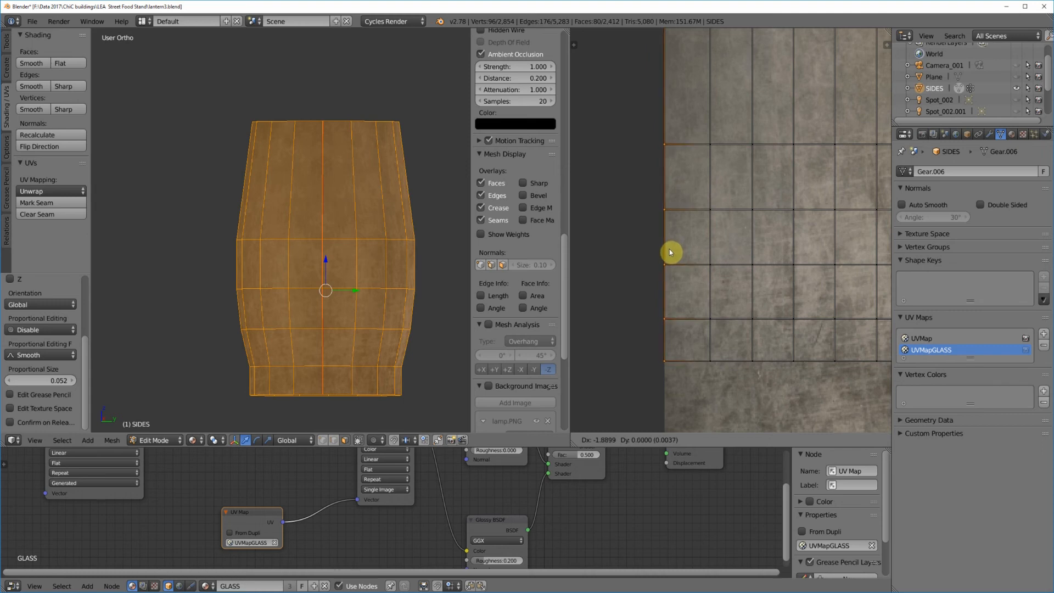
left_click(670, 252)
Examine how the right edge of the glass UV island lines up with the image's right border.
middle_click_drag(792, 291, 609, 292)
scroll(610, 291, "down", 2)
scroll(648, 290, "down", 3)
middle_click_drag(692, 284, 519, 293)
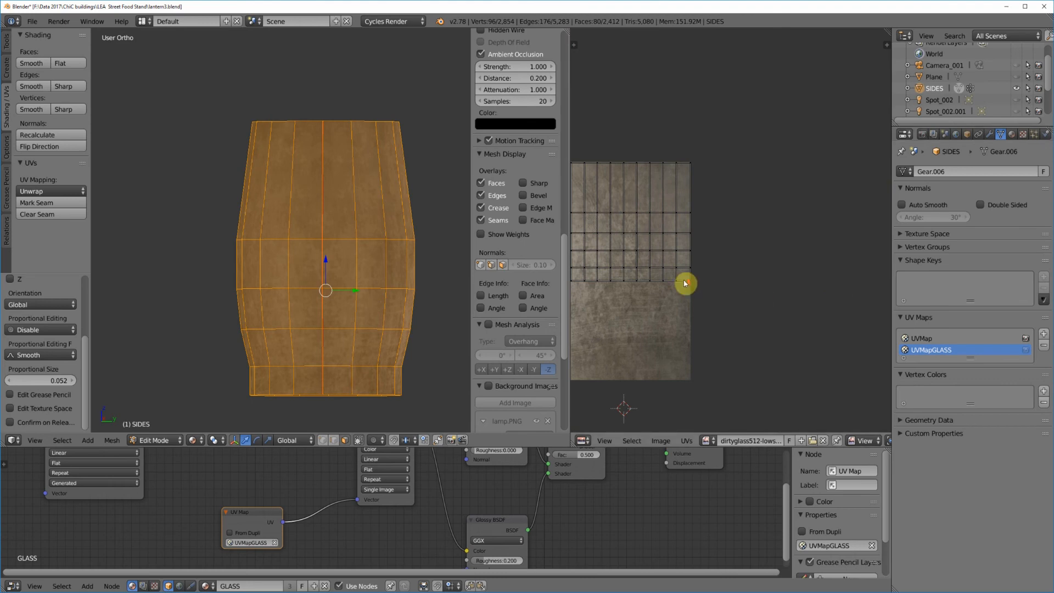
scroll(685, 284, "up", 4)
scroll(730, 306, "up", 3)
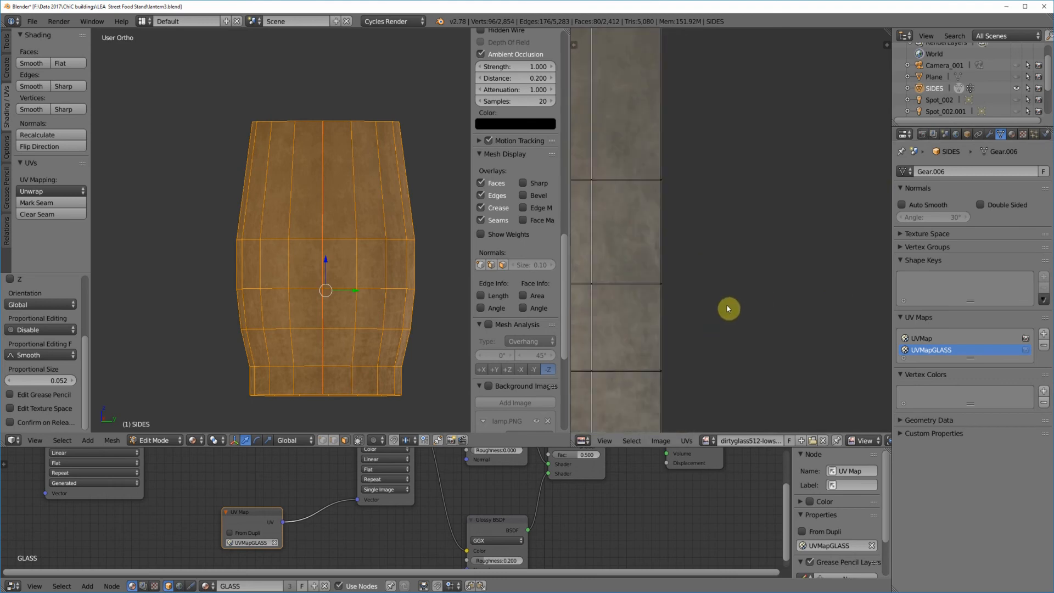
scroll(706, 326, "up", 2)
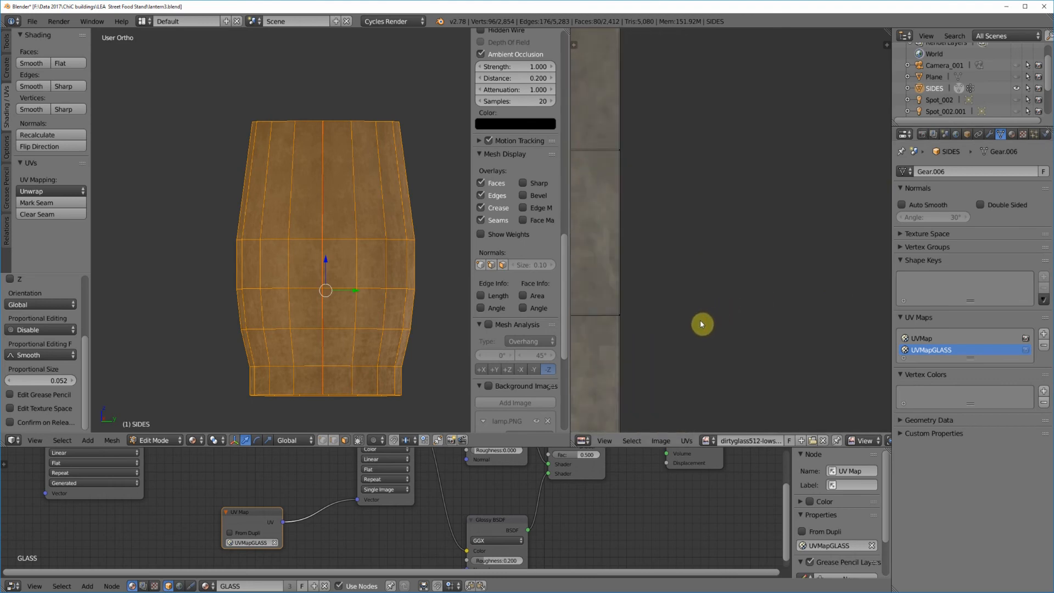
scroll(701, 324, "down", 4)
middle_click_drag(690, 324, 737, 323)
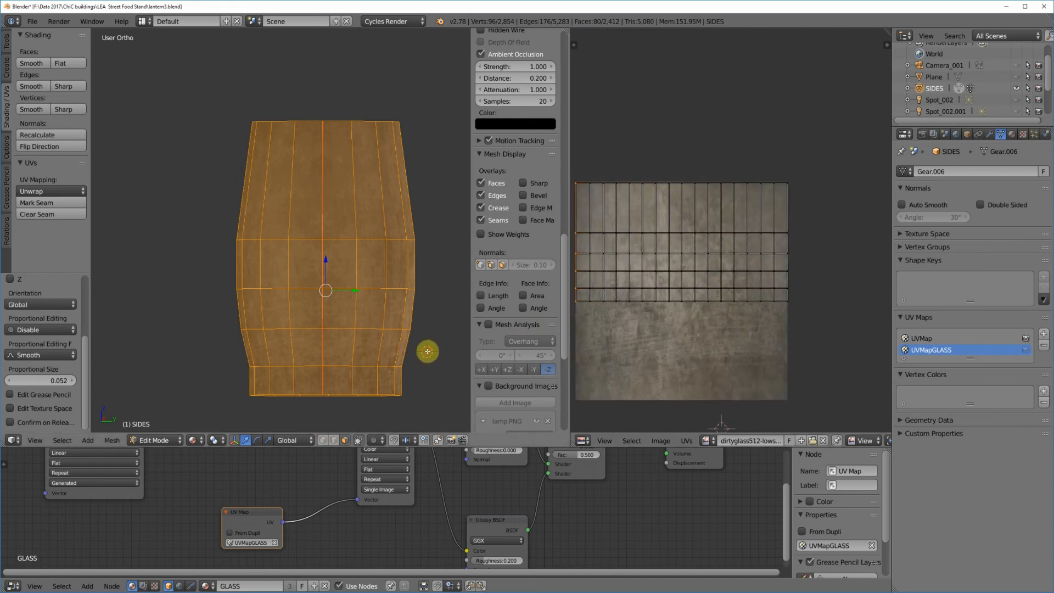
View the glass in Object Mode, compare the UVMap and UVMapGLASS layouts in Edit Mode, and leave UVMap active.
key("Tab")
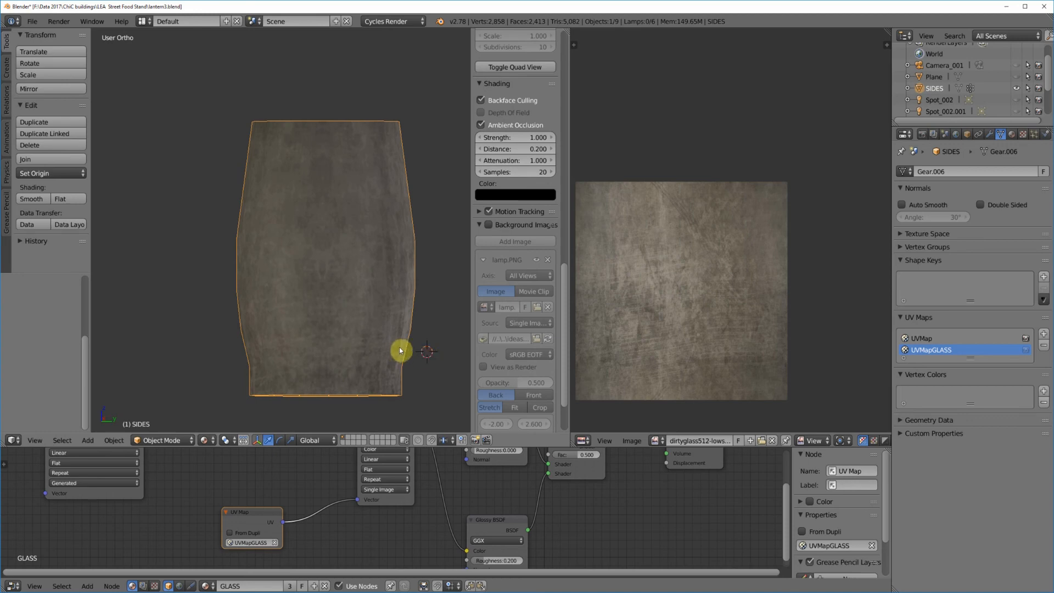
scroll(720, 340, "down", 1)
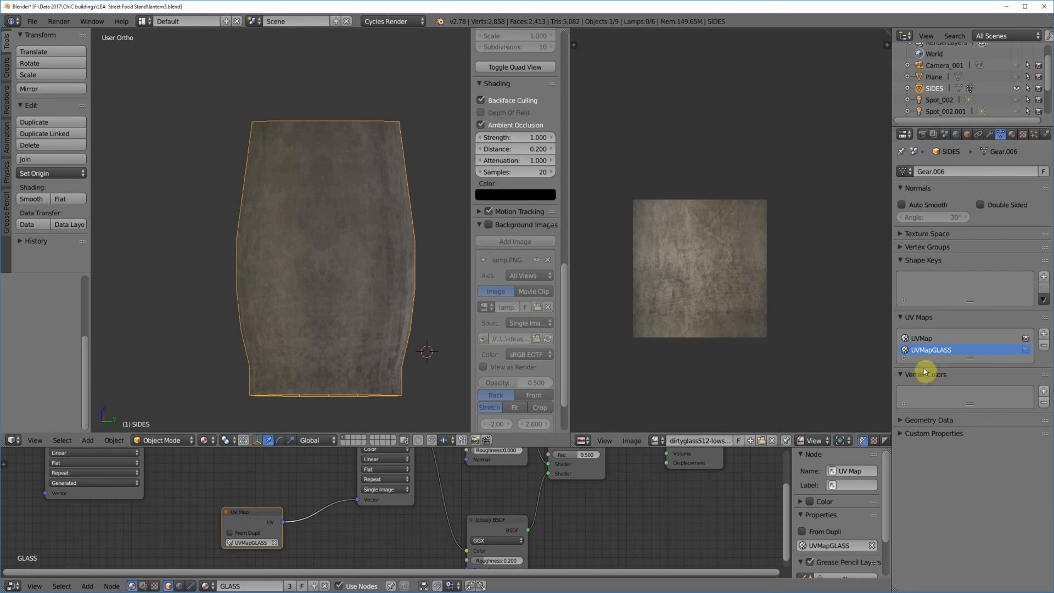
left_click(933, 340)
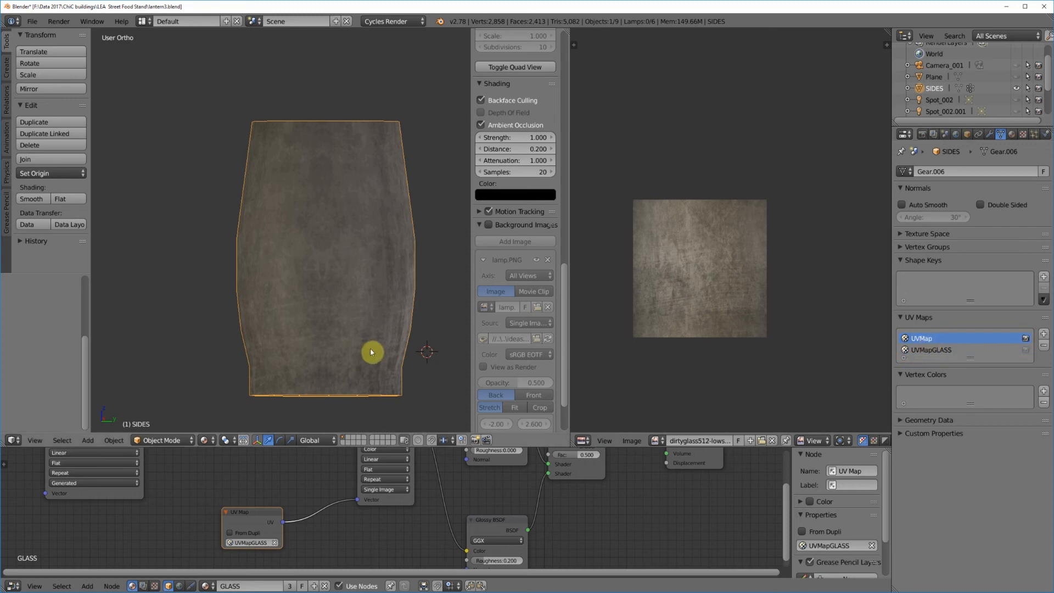
key("Tab")
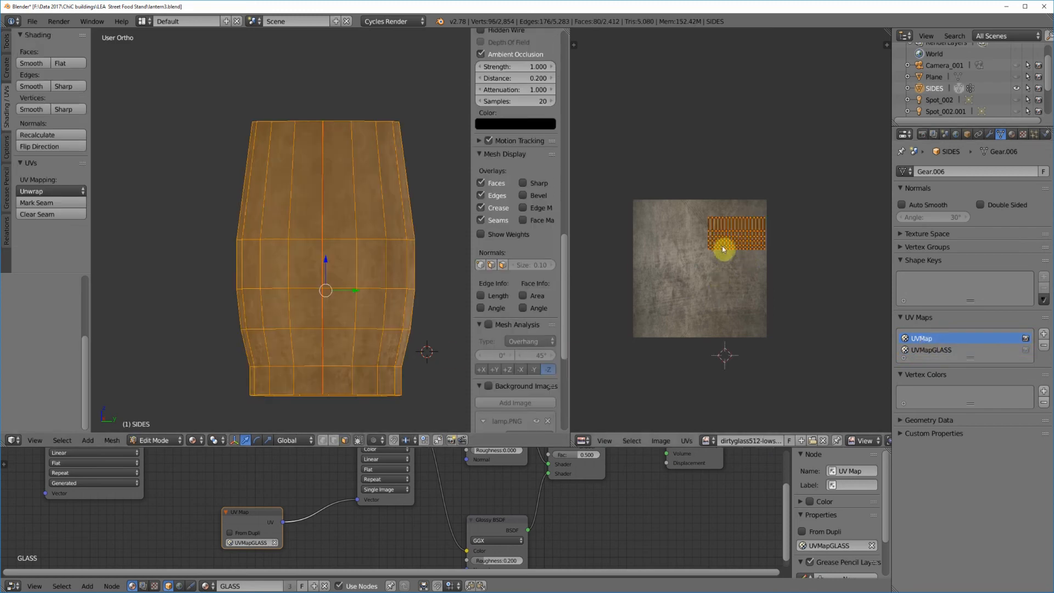
left_click(935, 351)
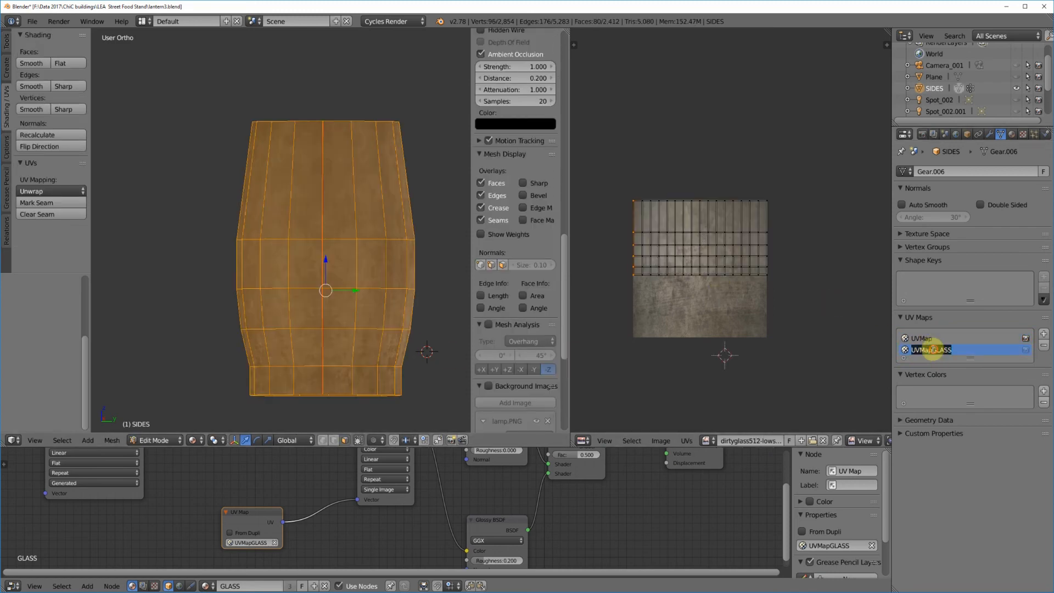
double_click(934, 351)
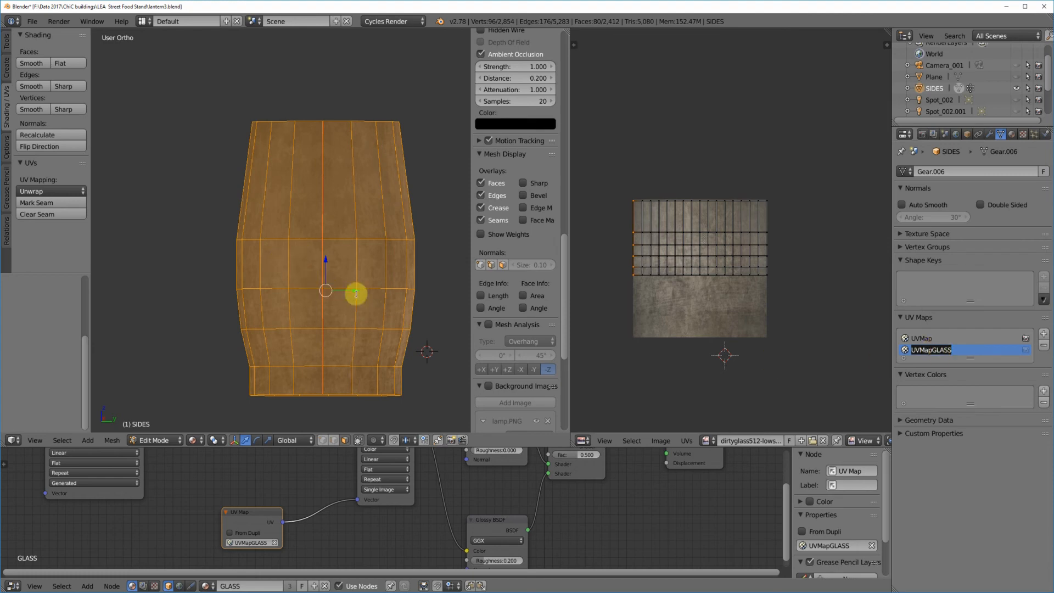
left_click(920, 337)
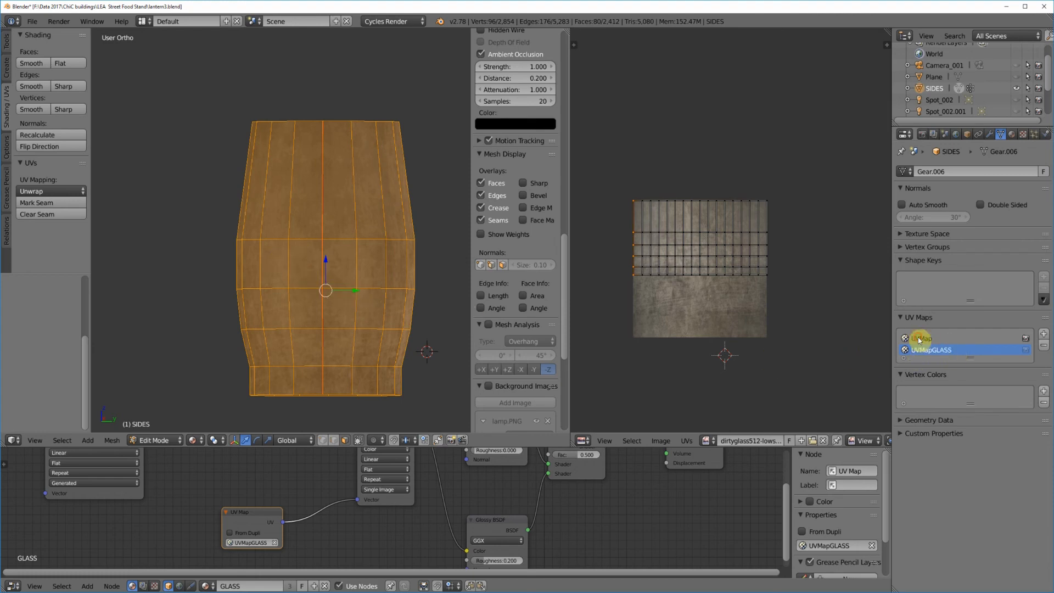
left_click(922, 338)
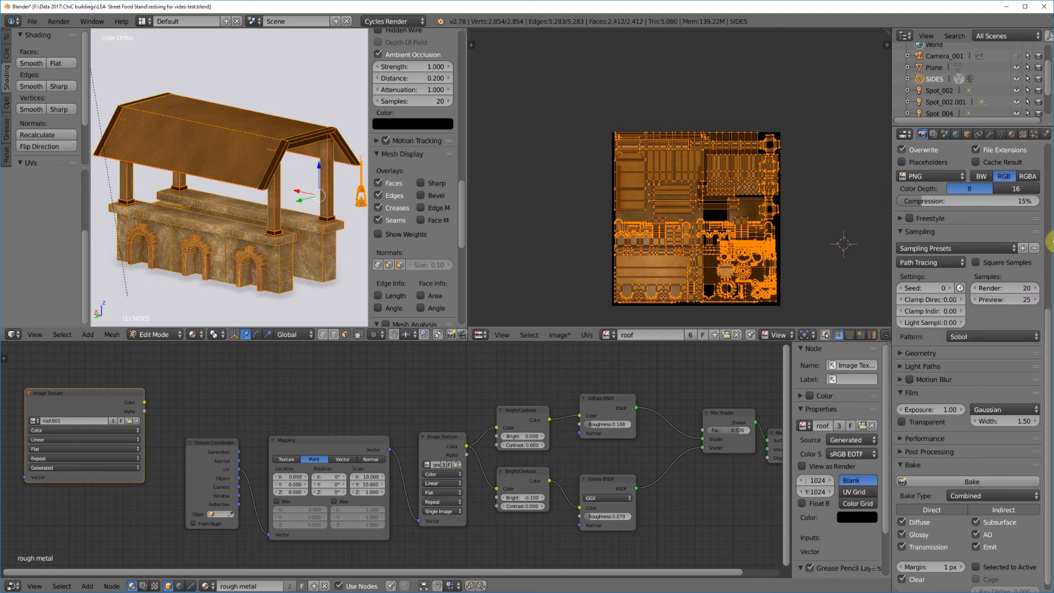
Examine the unconnected bake Image Texture node in the STONE FOR CART and wood rustic materials.
left_click(1012, 135)
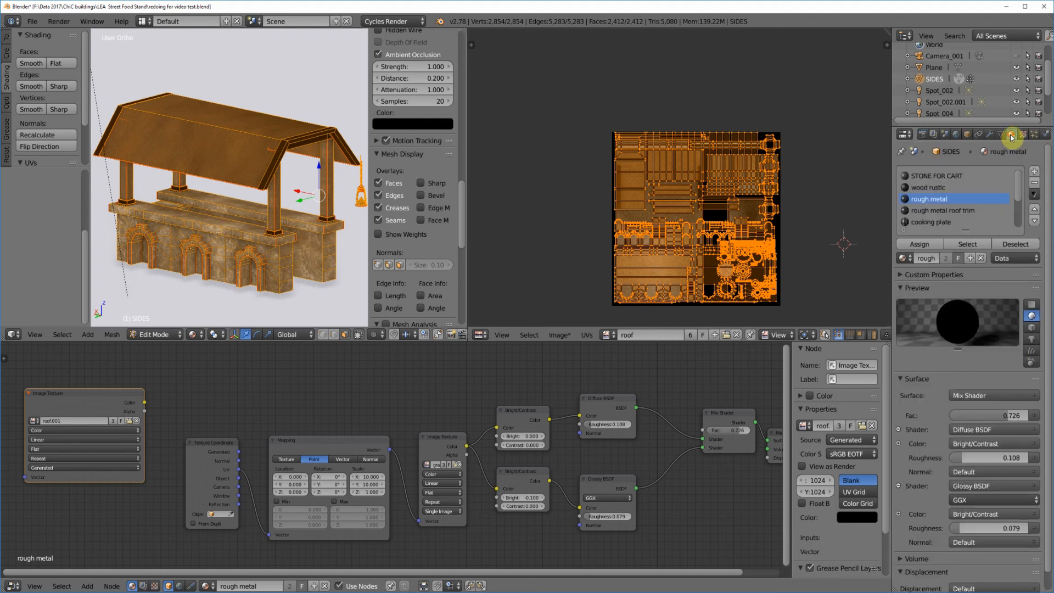
left_click(951, 176)
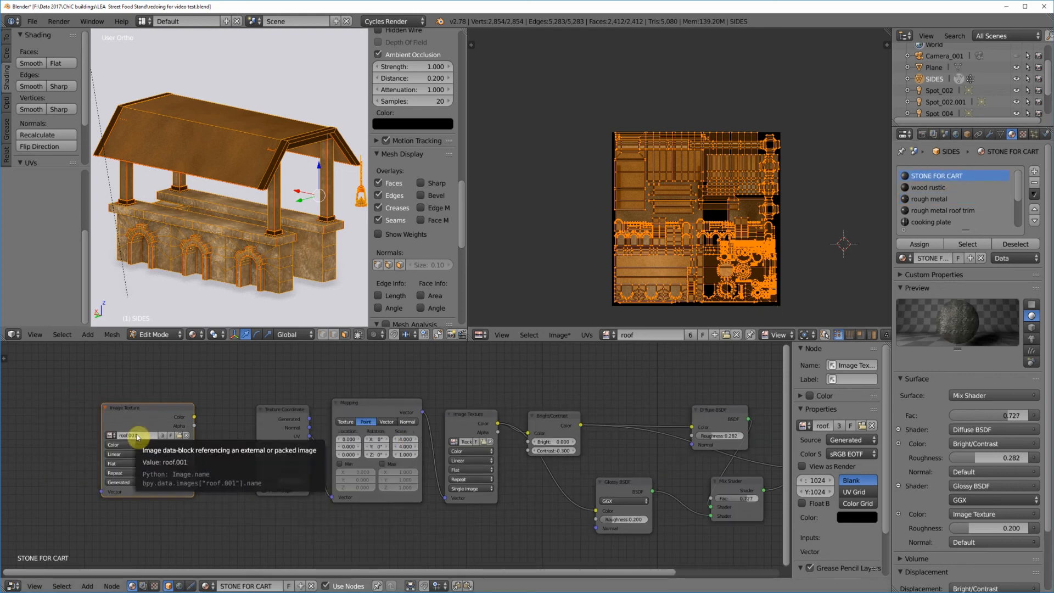
left_click(928, 188)
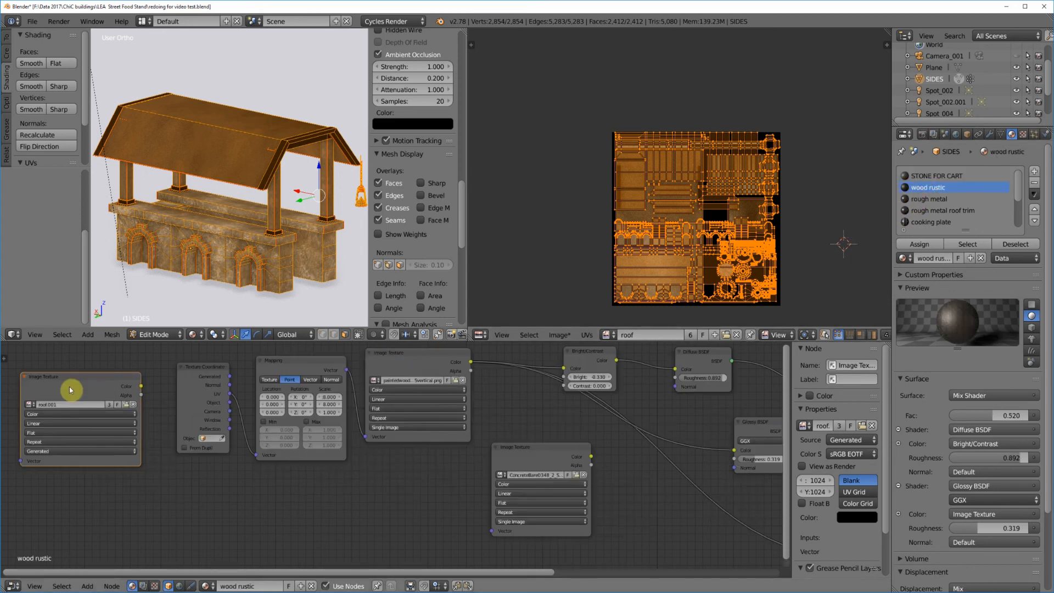